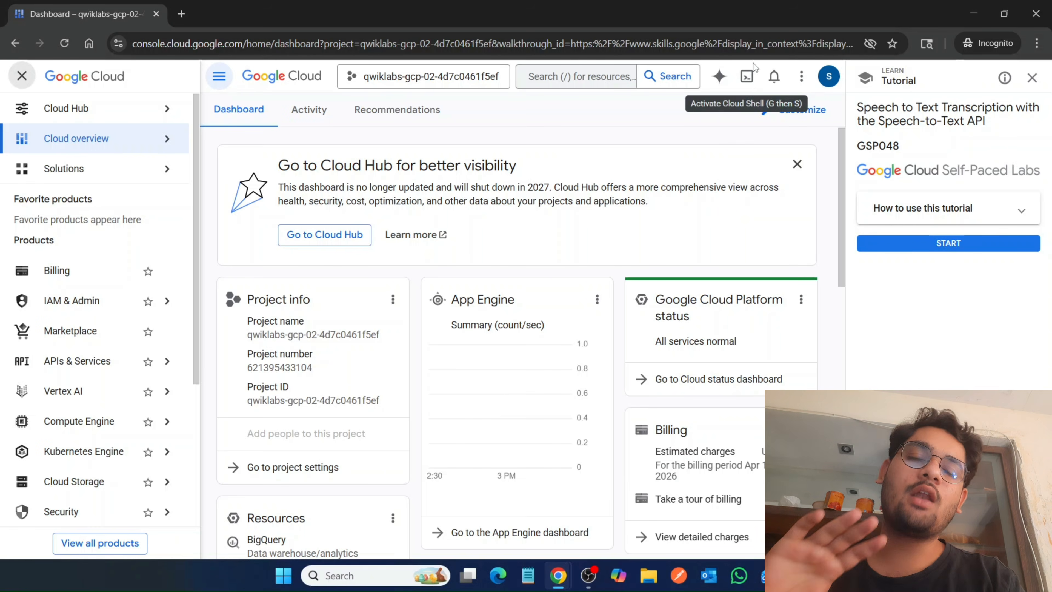
# Step: Activate Cloud Shell for the project and authorize it to use the account's credentials for Google Cloud API calls
pyautogui.click(751, 79)
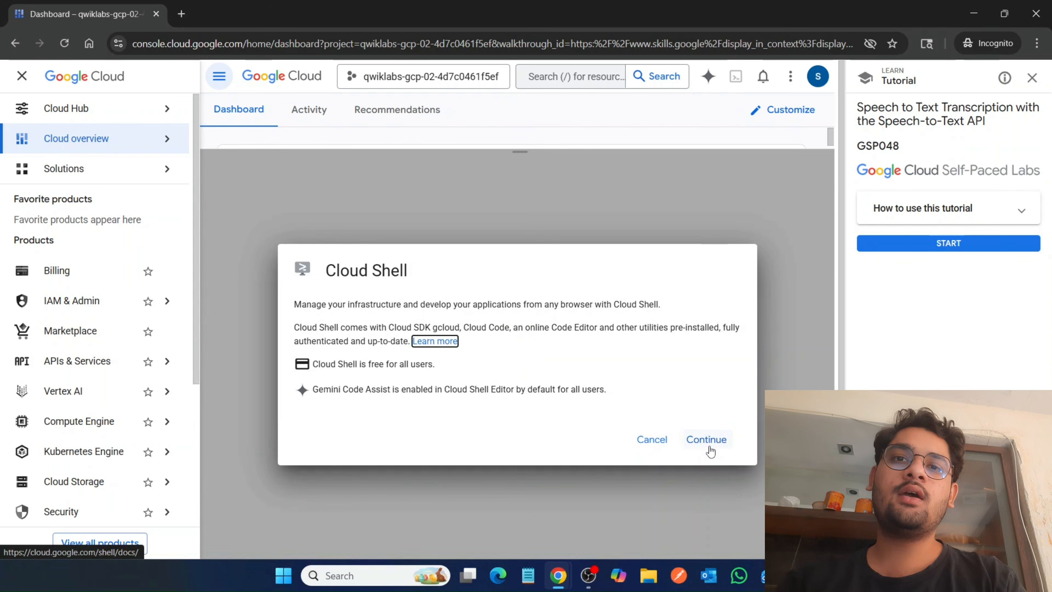
pyautogui.click(707, 439)
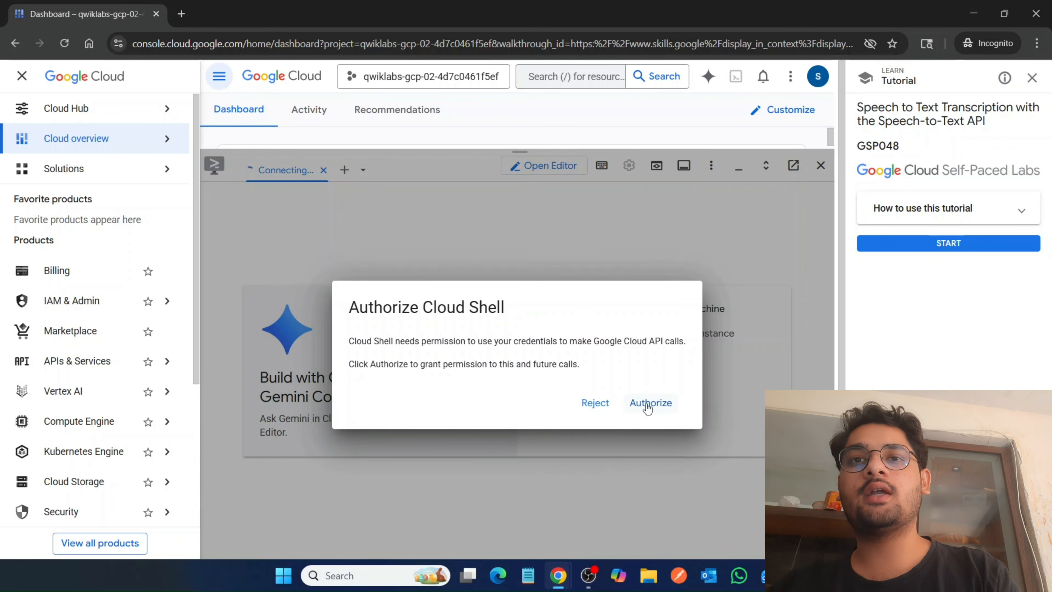
pyautogui.click(649, 403)
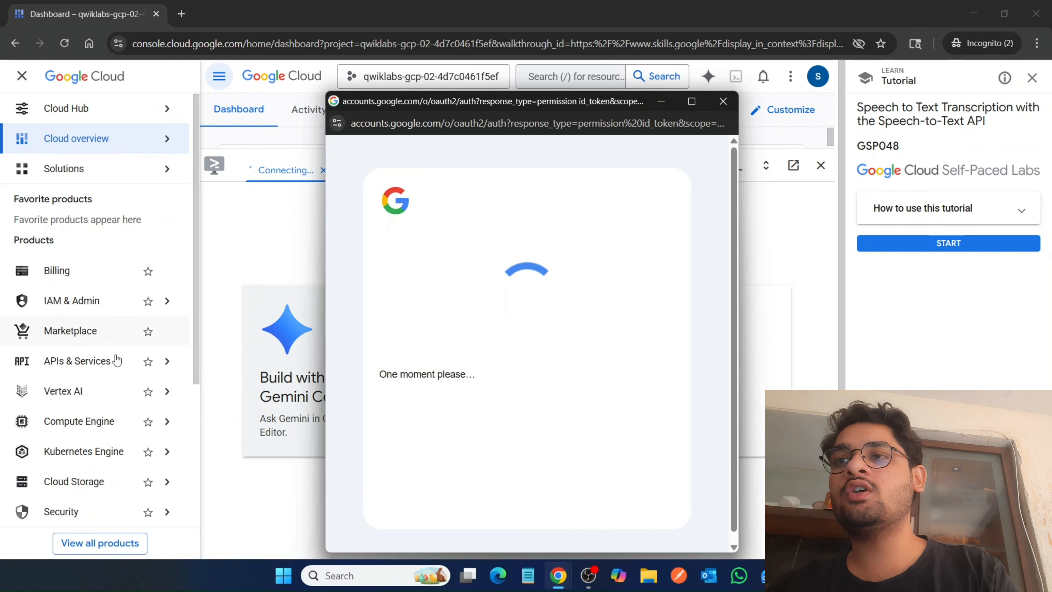
# Step: Open the Credentials page of APIs & Services
pyautogui.moveTo(94, 366)
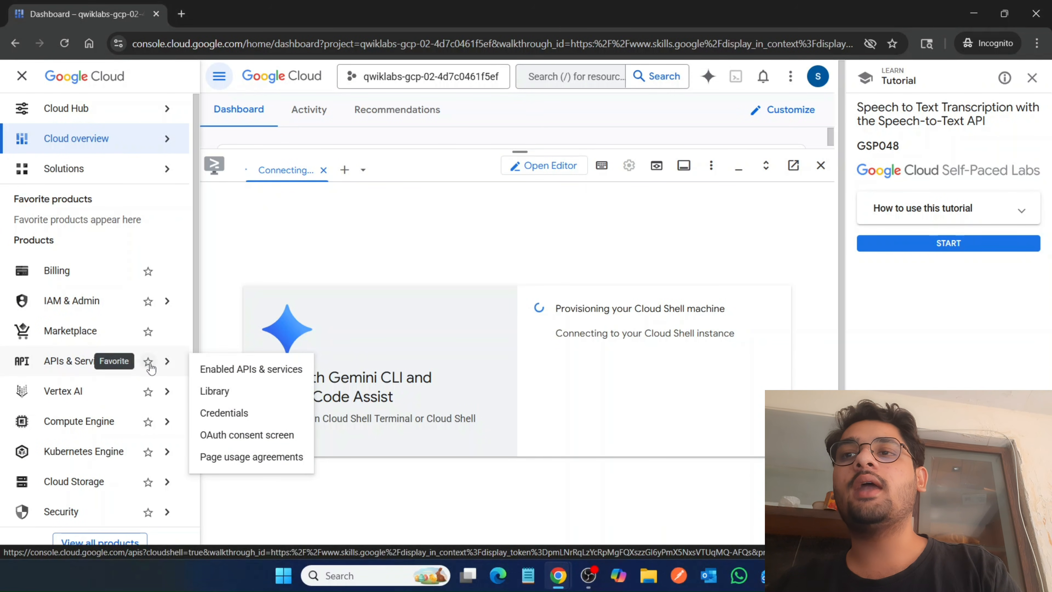
pyautogui.click(247, 421)
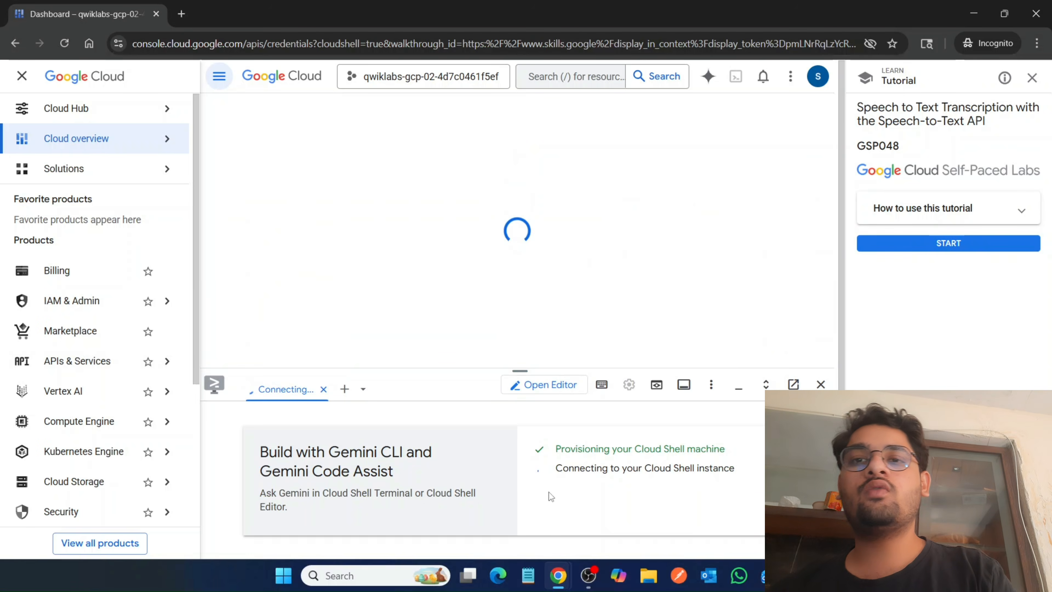
# Step: Review the lab's Task 1 instructions on creating an API key in the lab window, and return to the Cloud console
pyautogui.moveTo(558, 575)
pyautogui.click(491, 518)
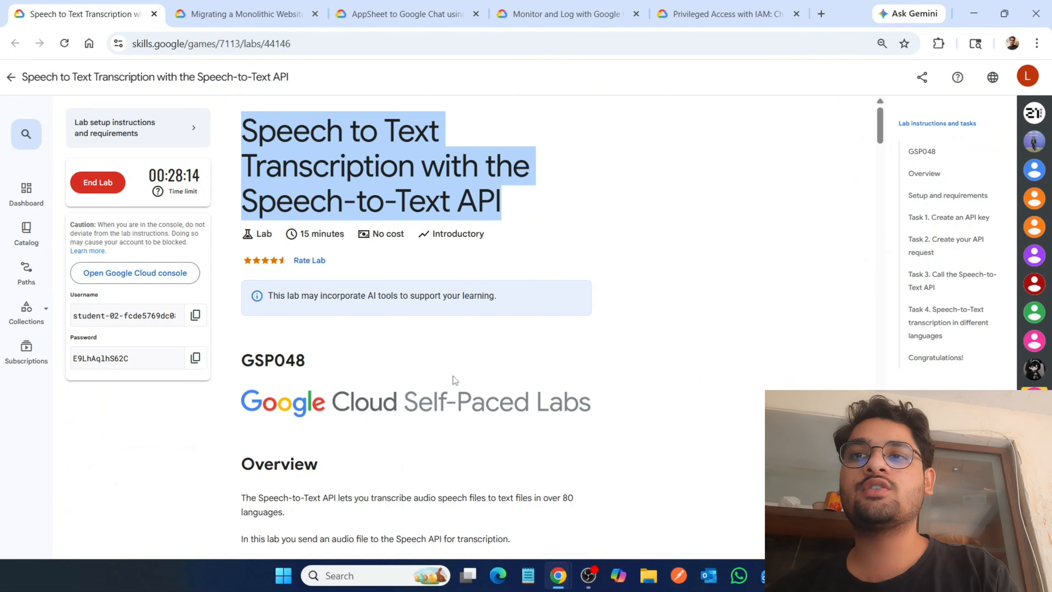
pyautogui.scroll(-12, 454, 380)
pyautogui.scroll(-20, 453, 381)
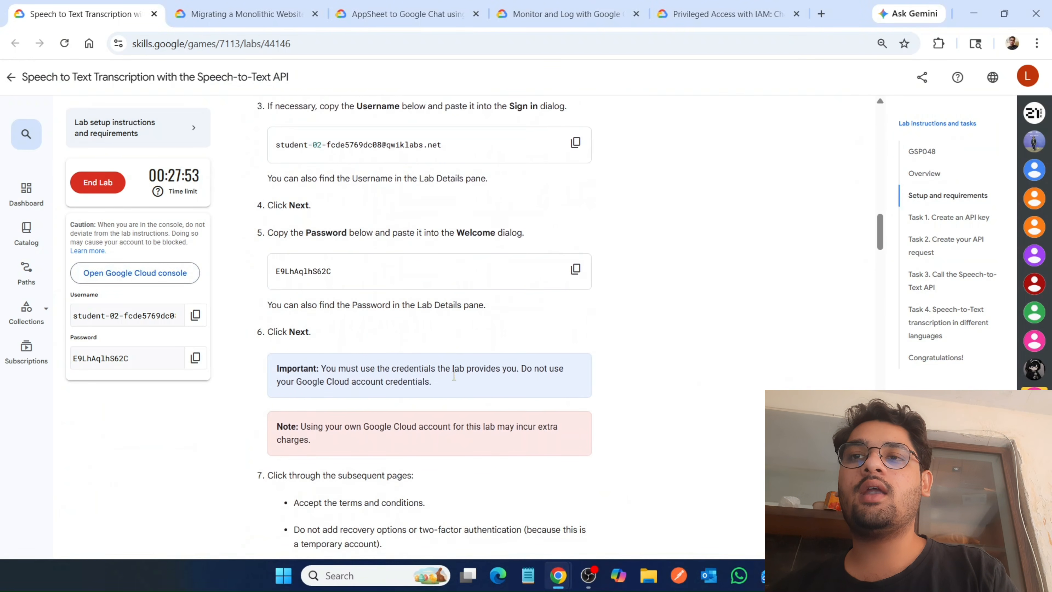
pyautogui.scroll(-6, 454, 376)
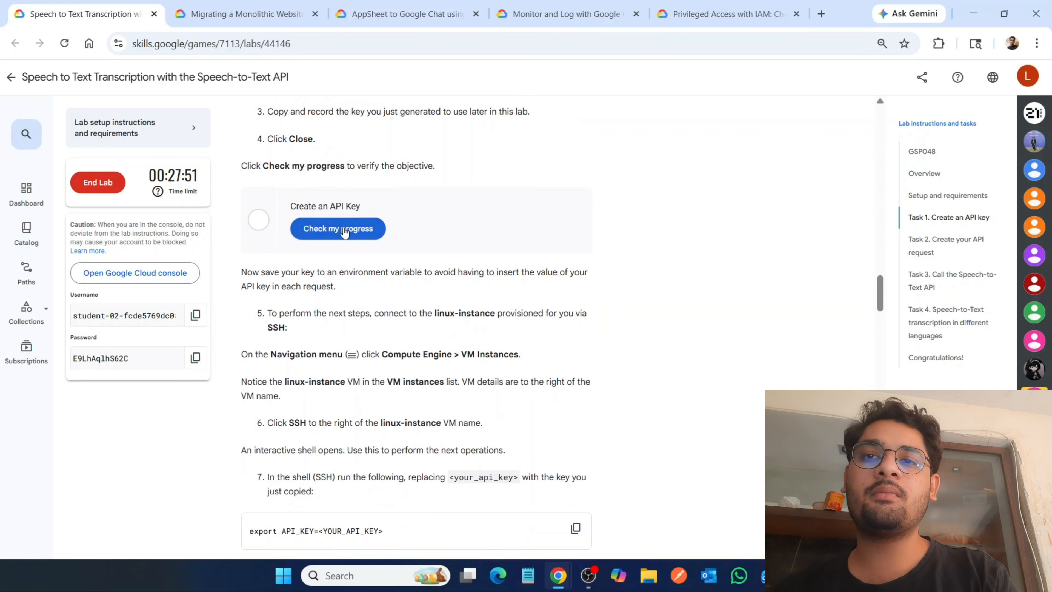
pyautogui.moveTo(566, 584)
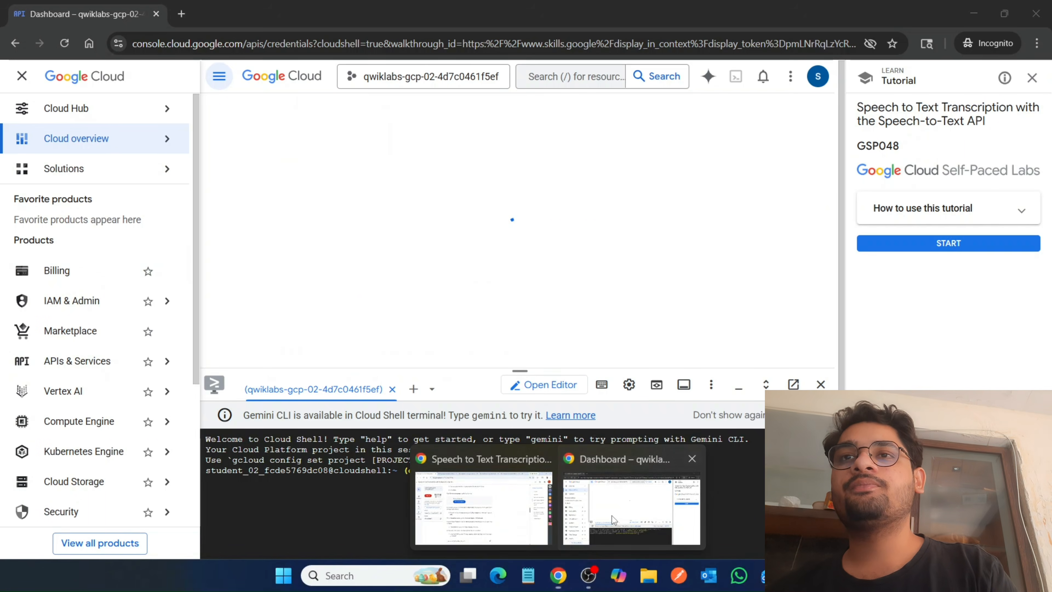
pyautogui.click(613, 520)
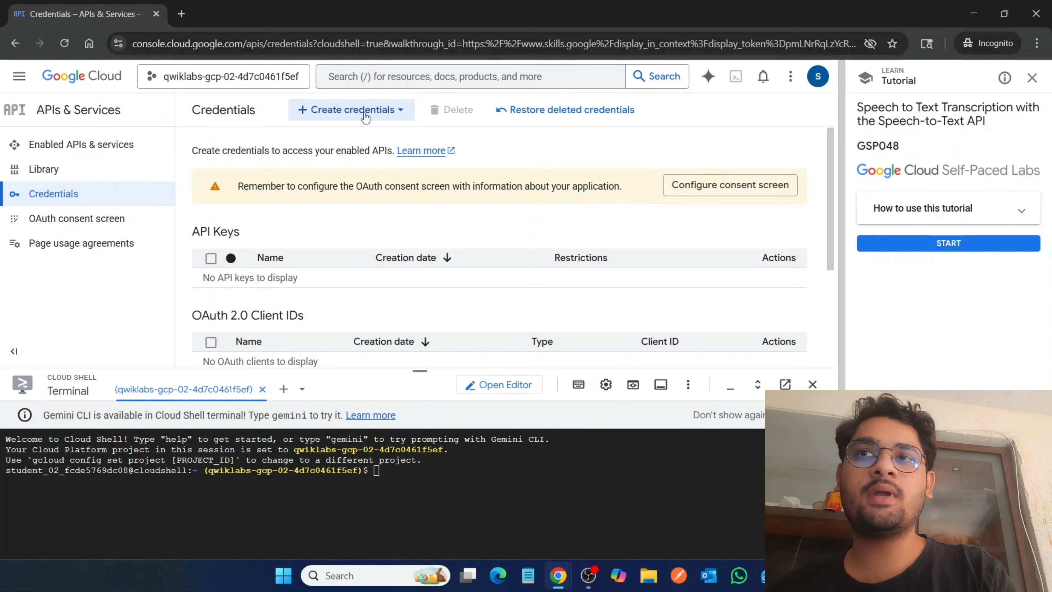
# Step: Start creating a new API key credential
pyautogui.click(364, 110)
pyautogui.click(362, 146)
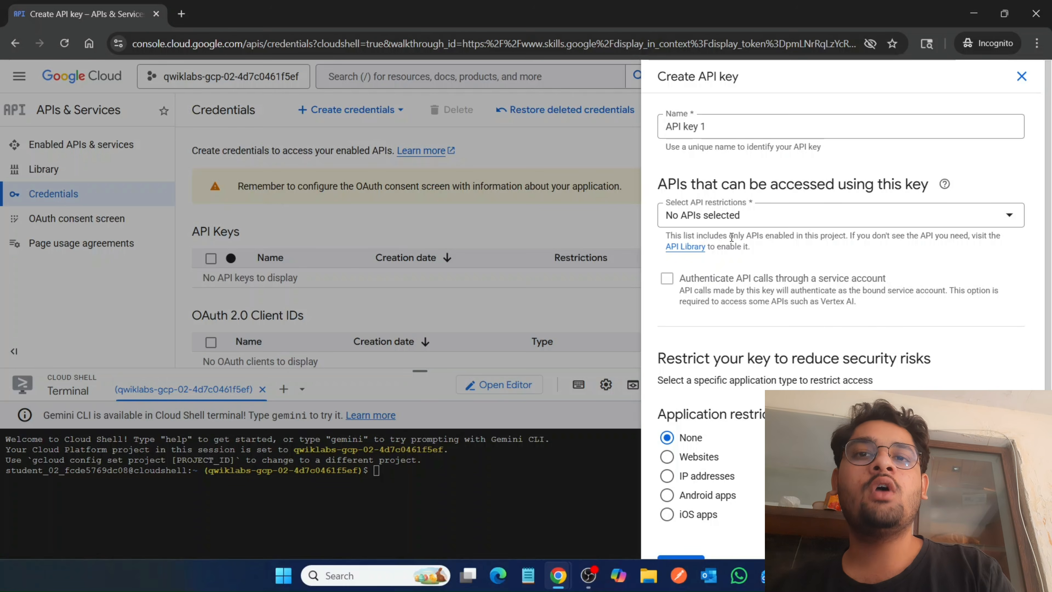
pyautogui.scroll(-1, 708, 341)
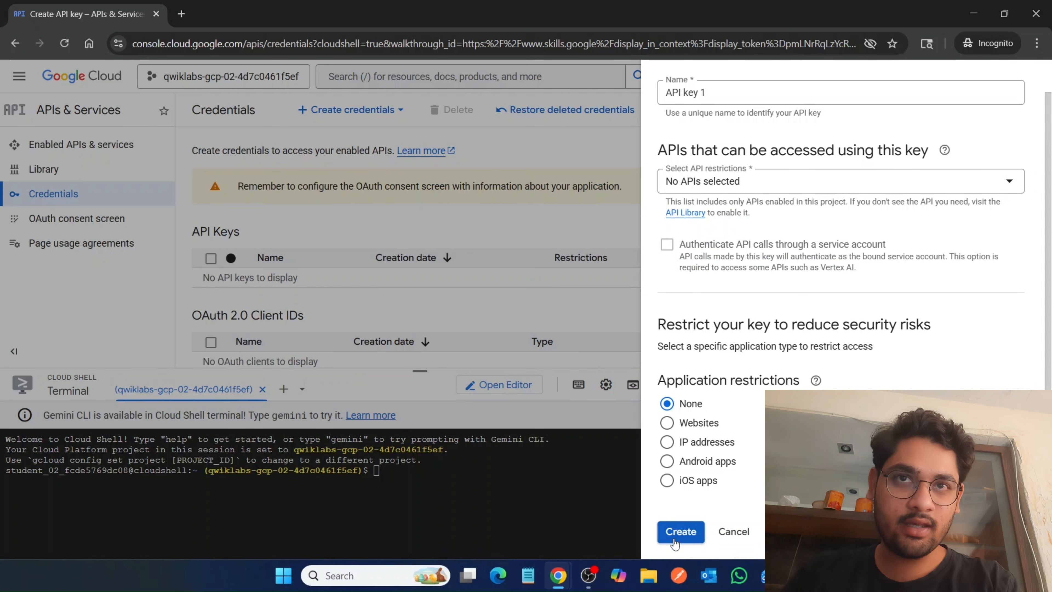
pyautogui.click(800, 187)
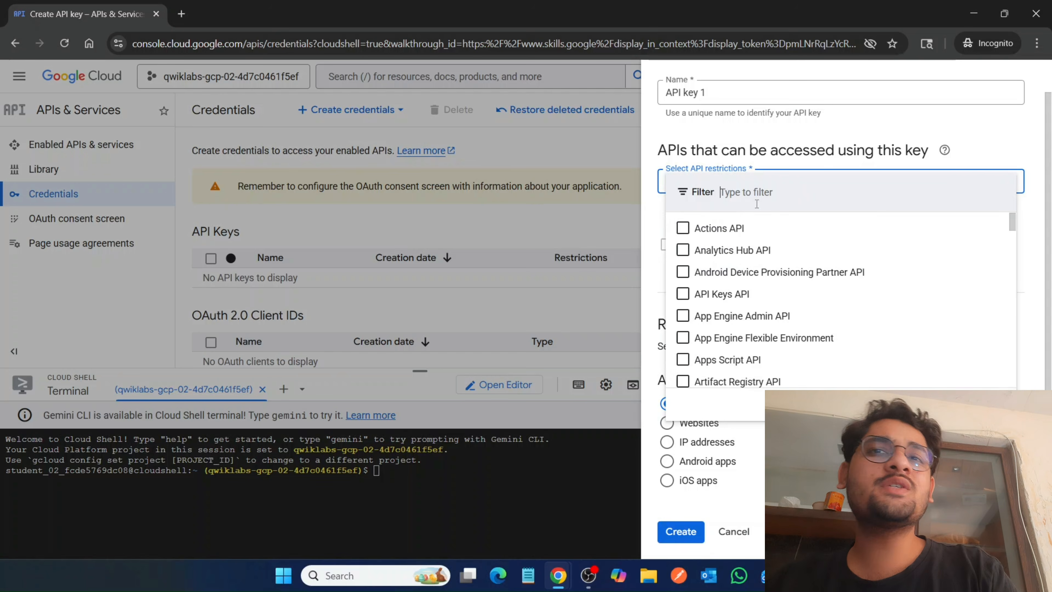
pyautogui.click(692, 233)
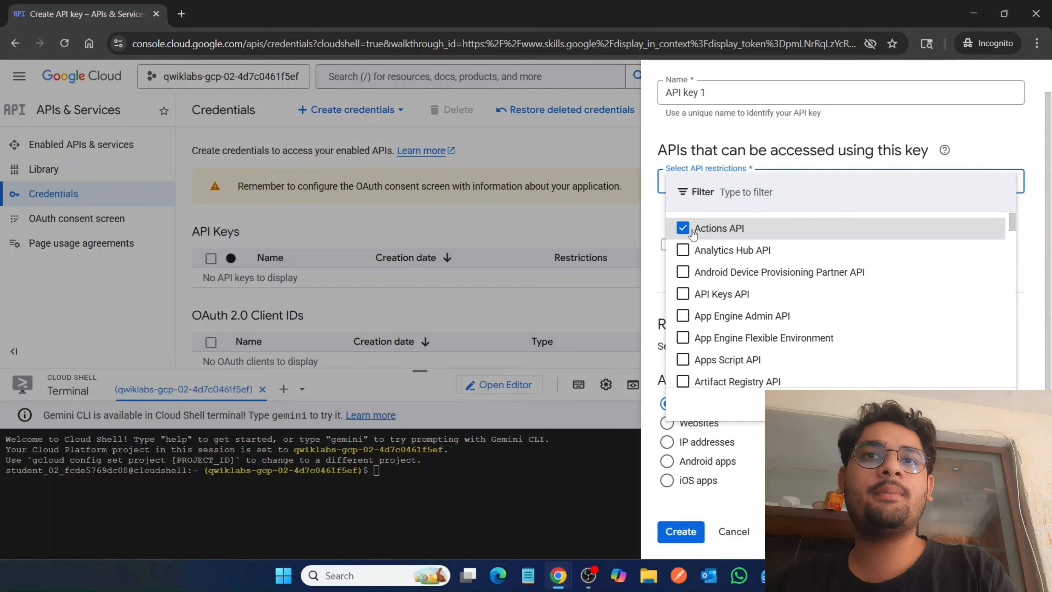
pyautogui.click(662, 222)
pyautogui.click(678, 533)
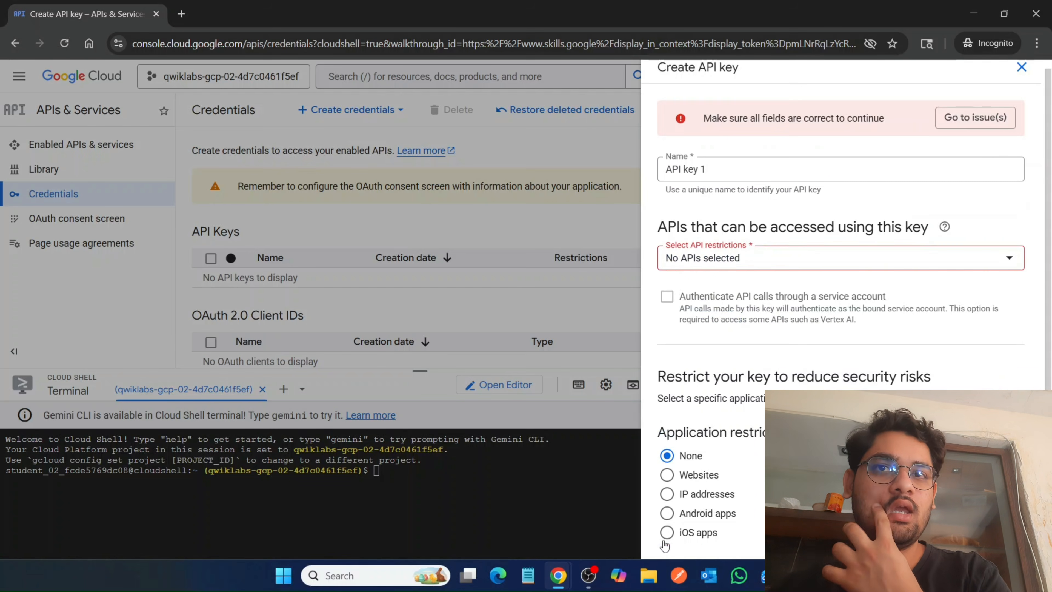
pyautogui.click(709, 263)
pyautogui.click(689, 309)
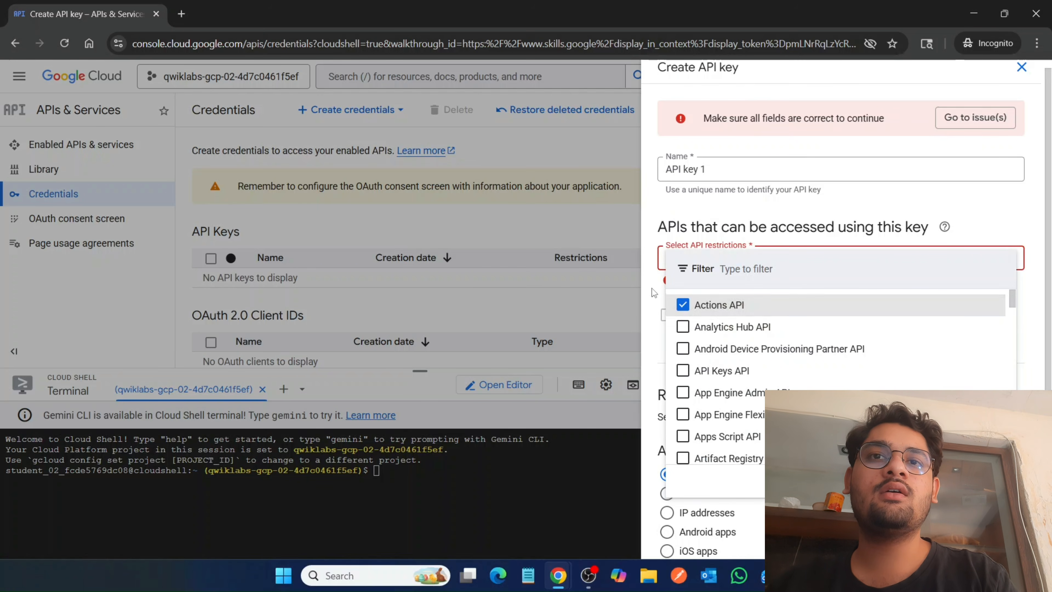
pyautogui.press('Escape')
# Step: Restrict the new API key to the Analytics Hub API and create it with no application restrictions
pyautogui.click(836, 267)
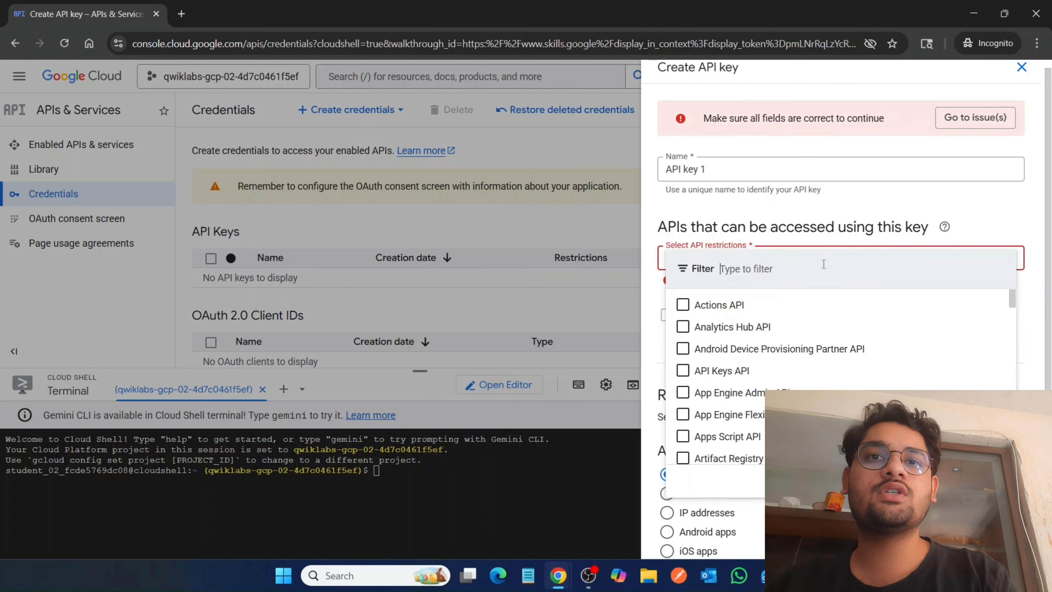
pyautogui.click(756, 330)
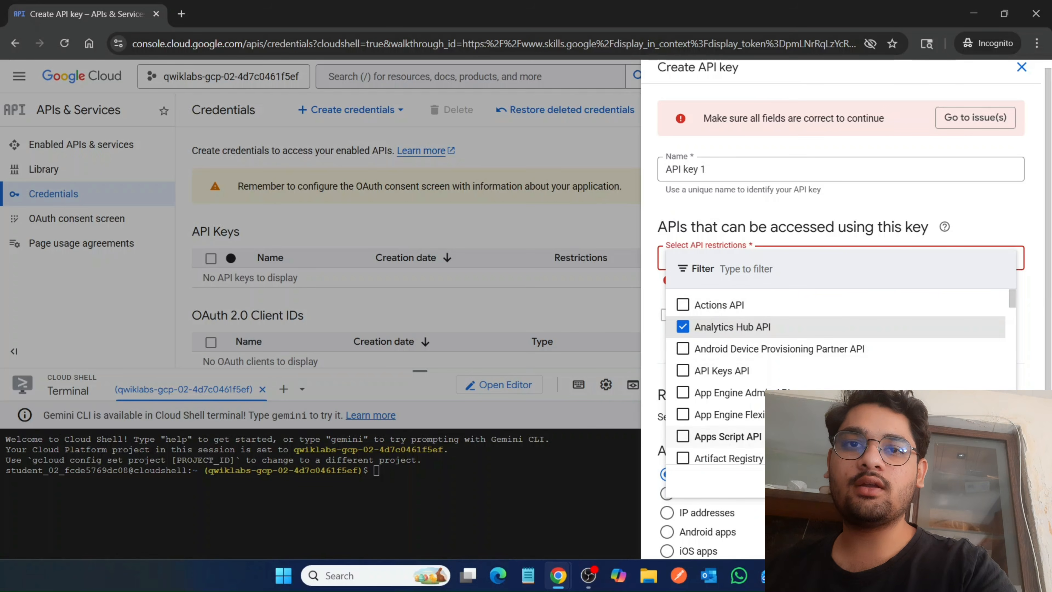
pyautogui.click(993, 481)
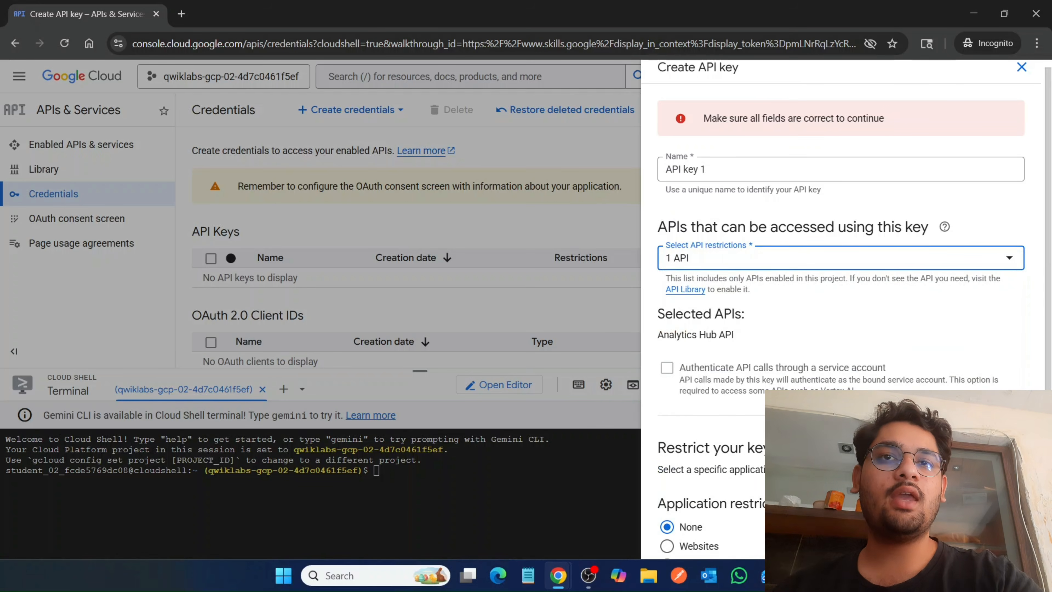
pyautogui.scroll(-3, 881, 301)
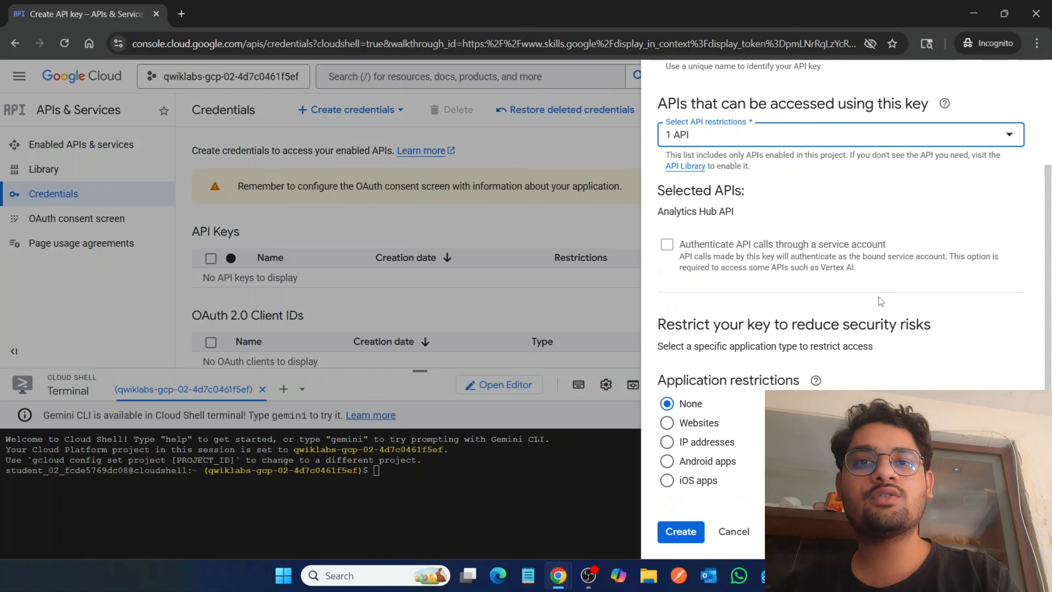
pyautogui.click(670, 534)
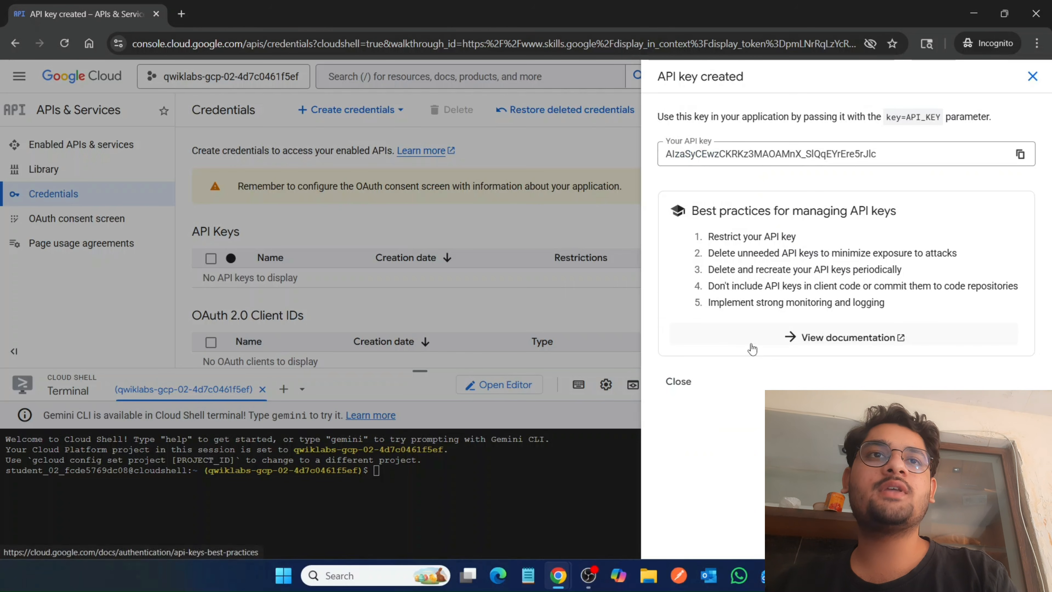
# Step: Copy the generated API key, paste it into a new browser tab's address field for reference, and close the key details
pyautogui.click(1020, 154)
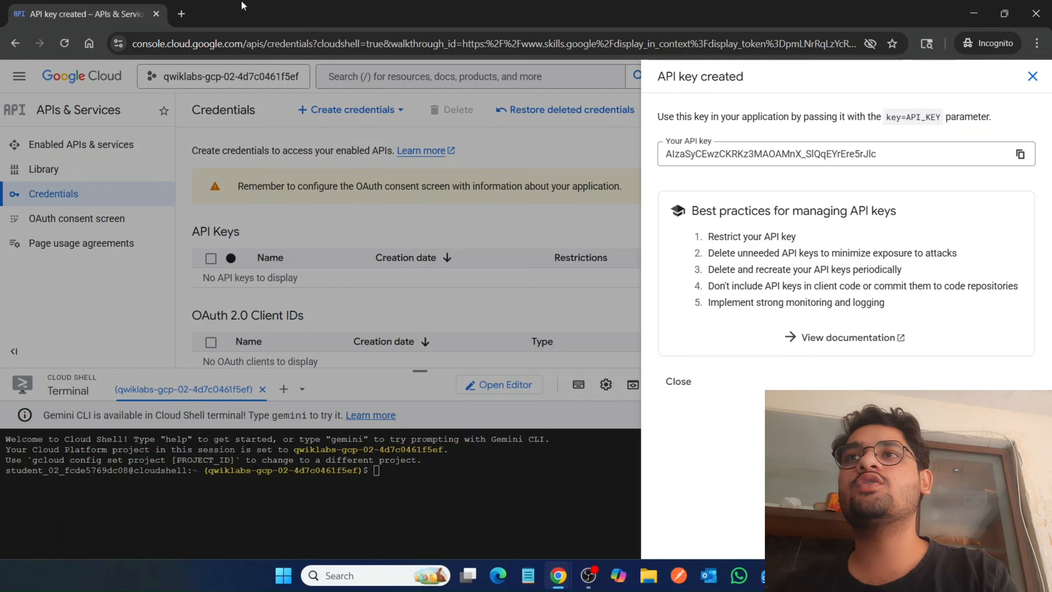
pyautogui.click(181, 14)
pyautogui.hotkey('ctrl', 'v')
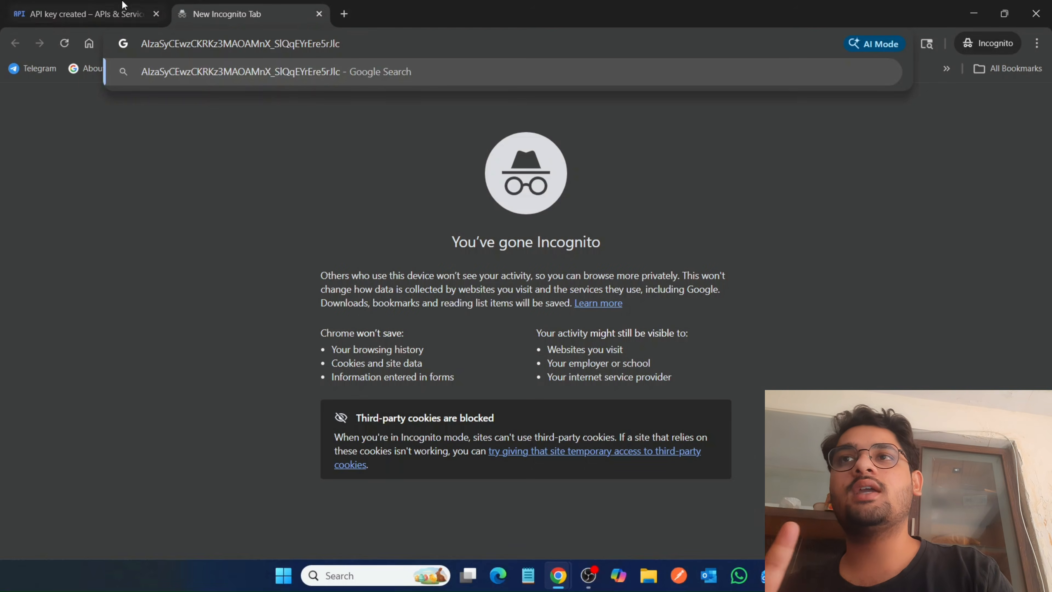
pyautogui.click(99, 6)
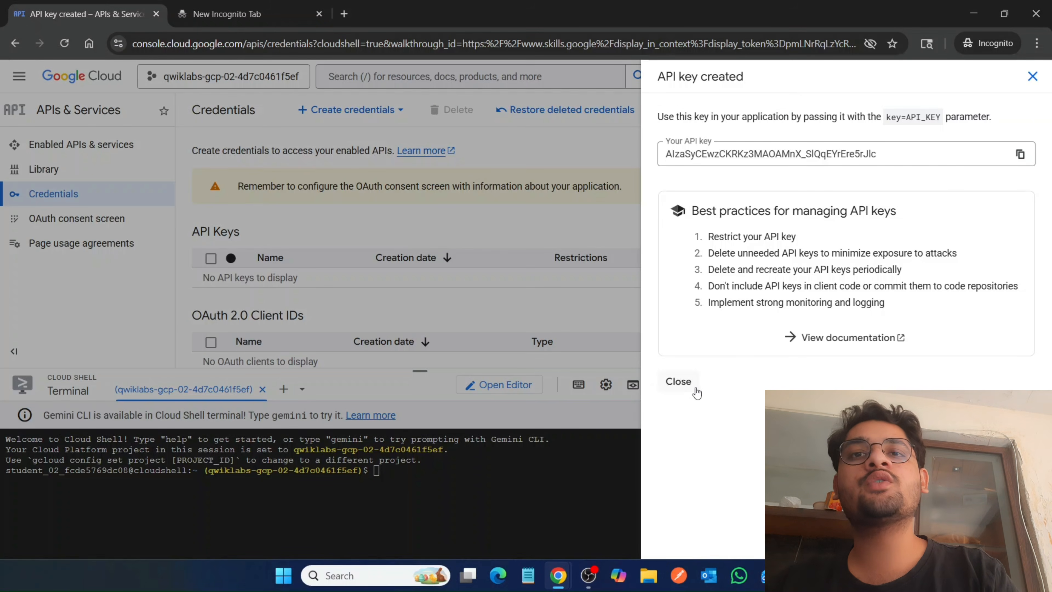
pyautogui.click(678, 382)
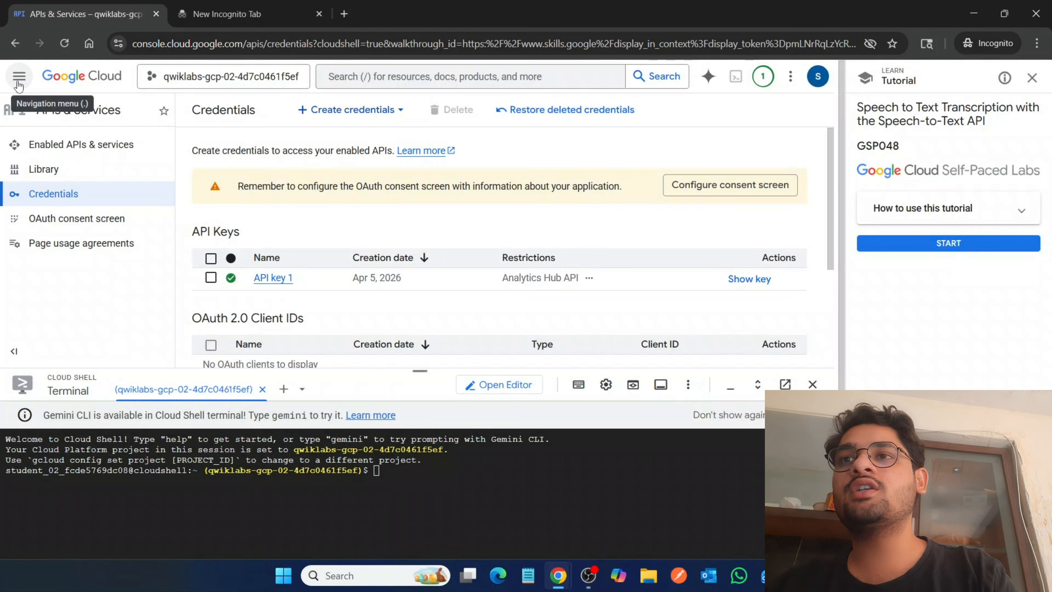
# Step: Open the Compute Engine list of VM instances
pyautogui.click(18, 79)
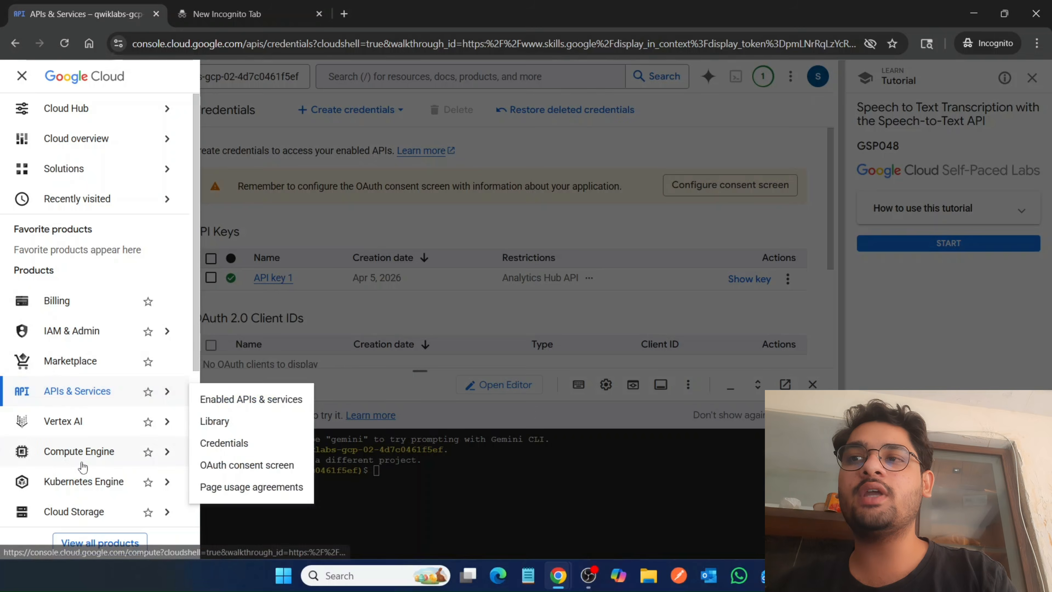
pyautogui.moveTo(76, 455)
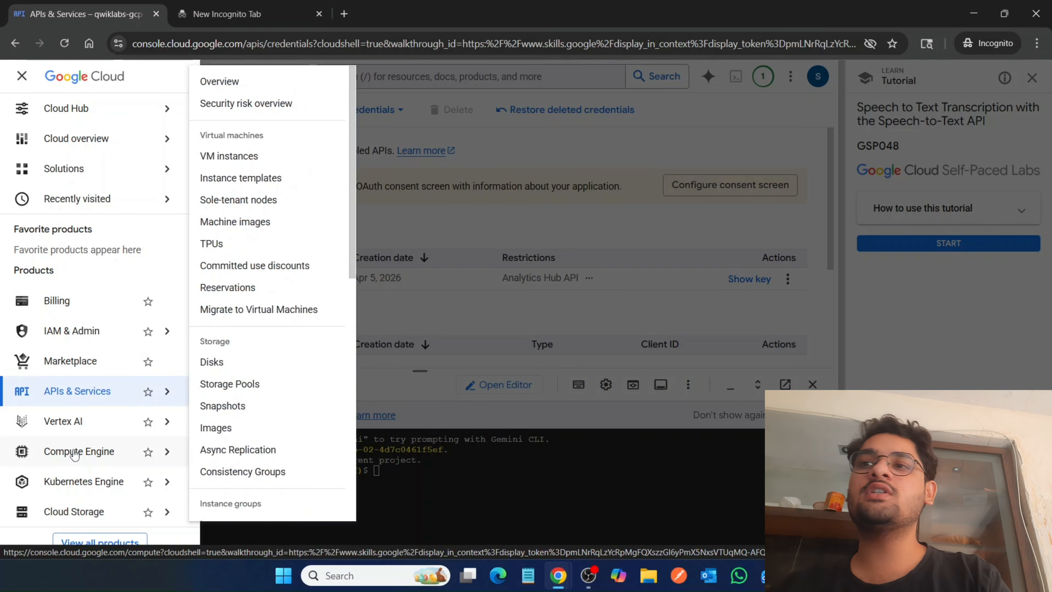
pyautogui.click(74, 453)
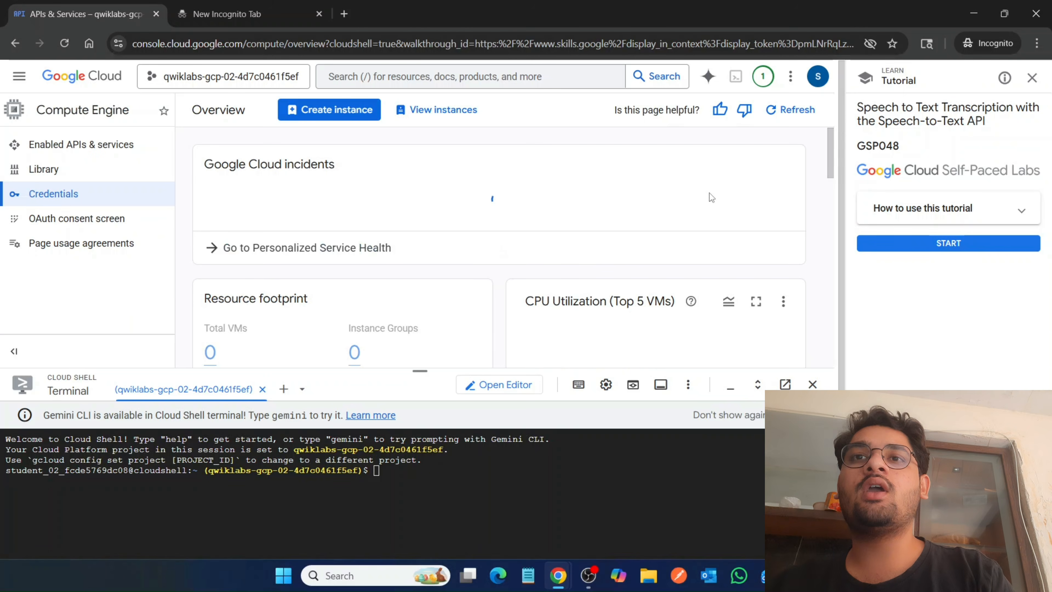
pyautogui.scroll(-2, 465, 198)
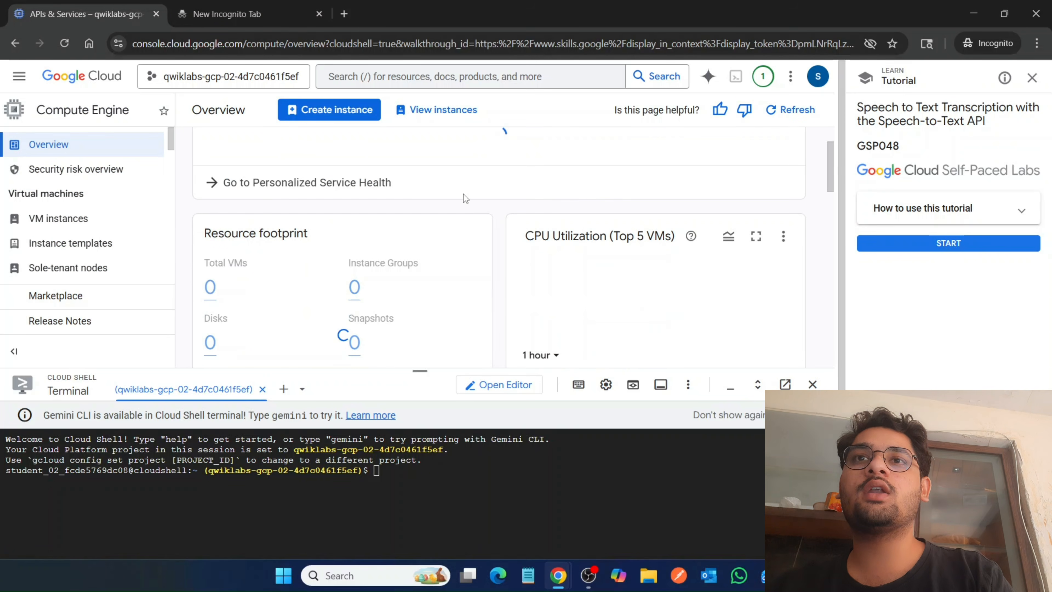
pyautogui.scroll(-5, 464, 199)
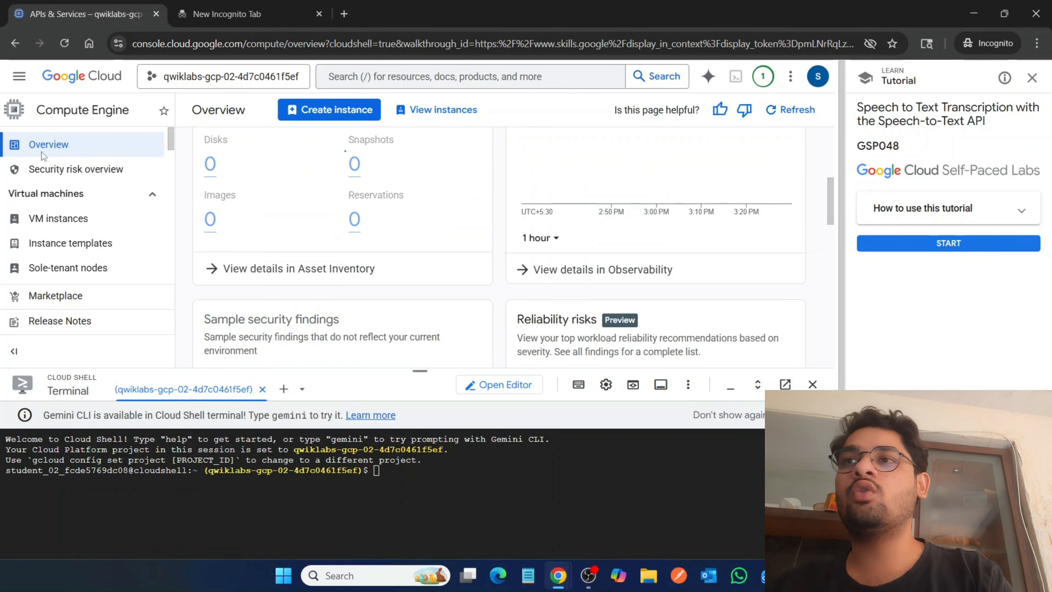
pyautogui.click(60, 224)
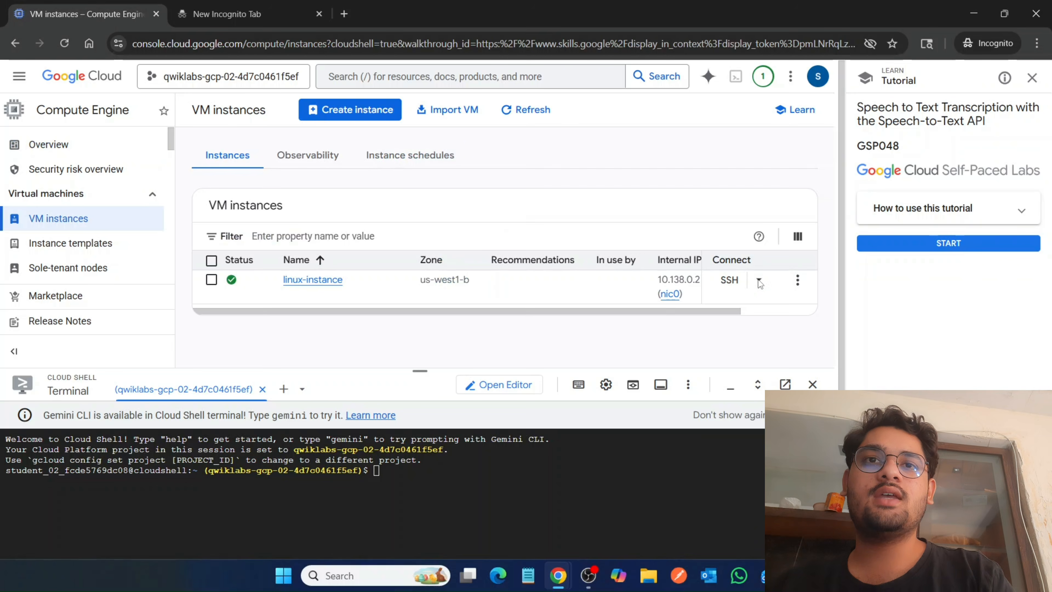
# Step: Connect to linux-instance by running its gcloud SSH command in Cloud Shell, accepting key generation with an empty passphrase, and enlarge the terminal
pyautogui.click(759, 281)
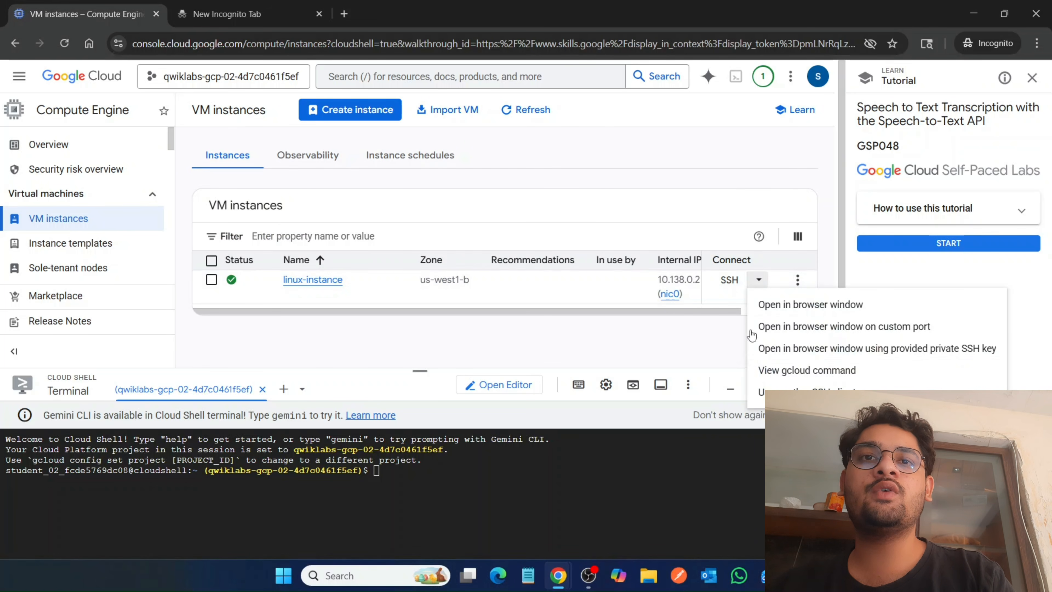
pyautogui.click(770, 371)
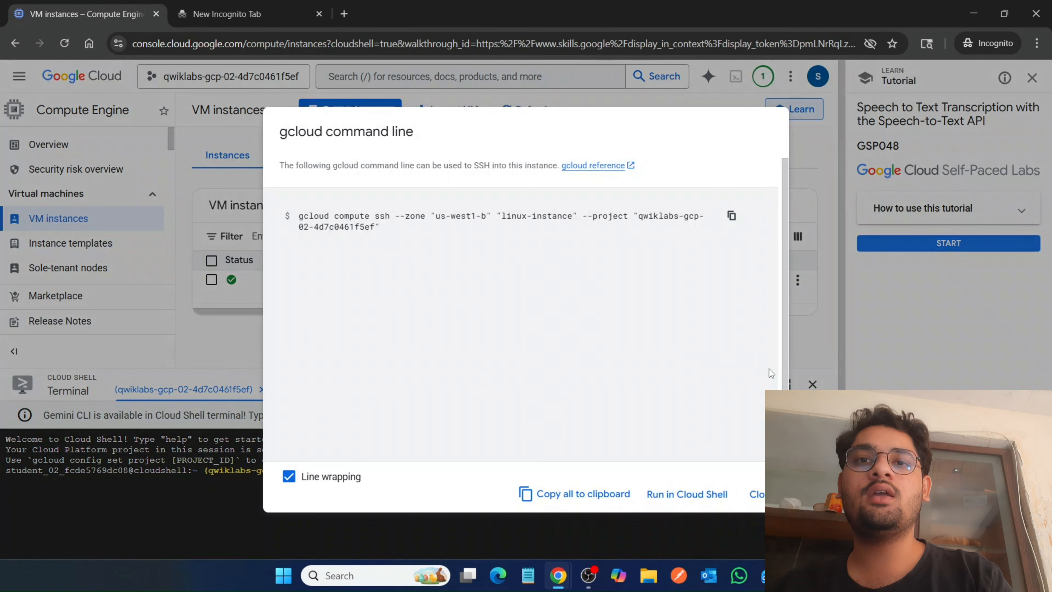
pyautogui.click(683, 501)
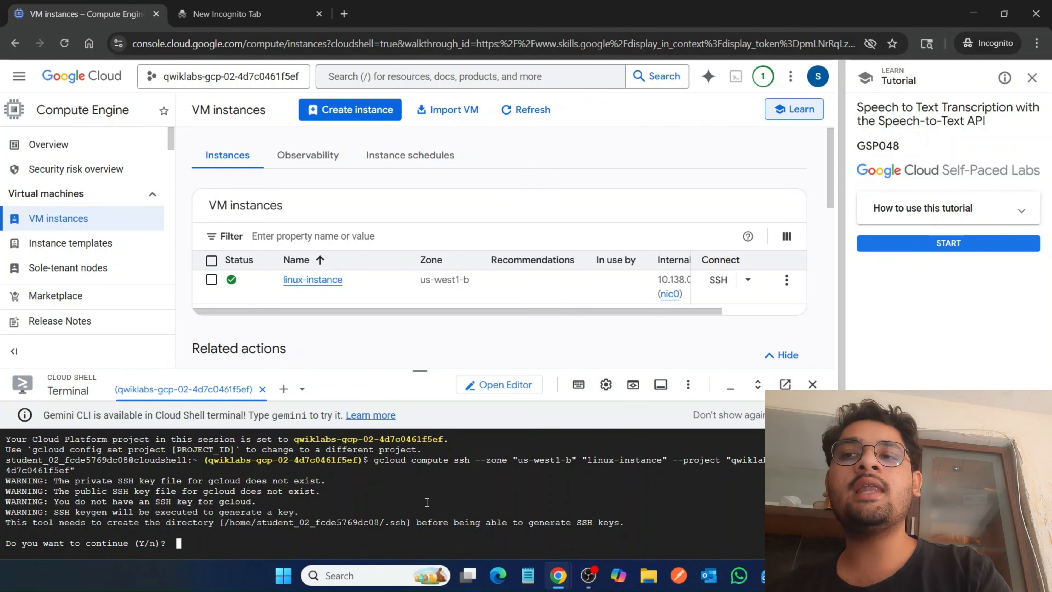
pyautogui.press('Return')
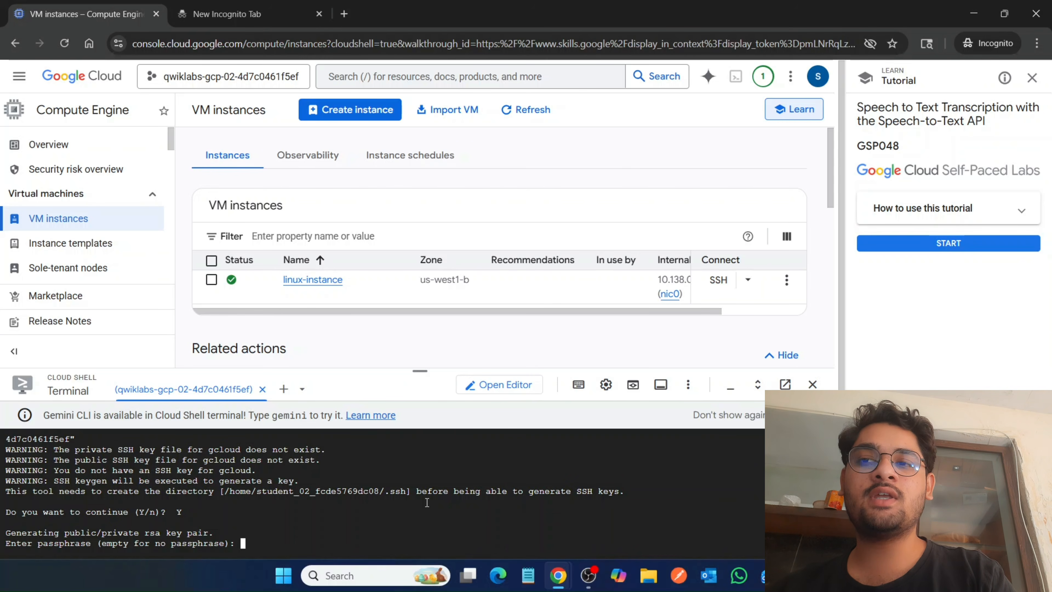
pyautogui.press('Return')
pyautogui.press('Return')
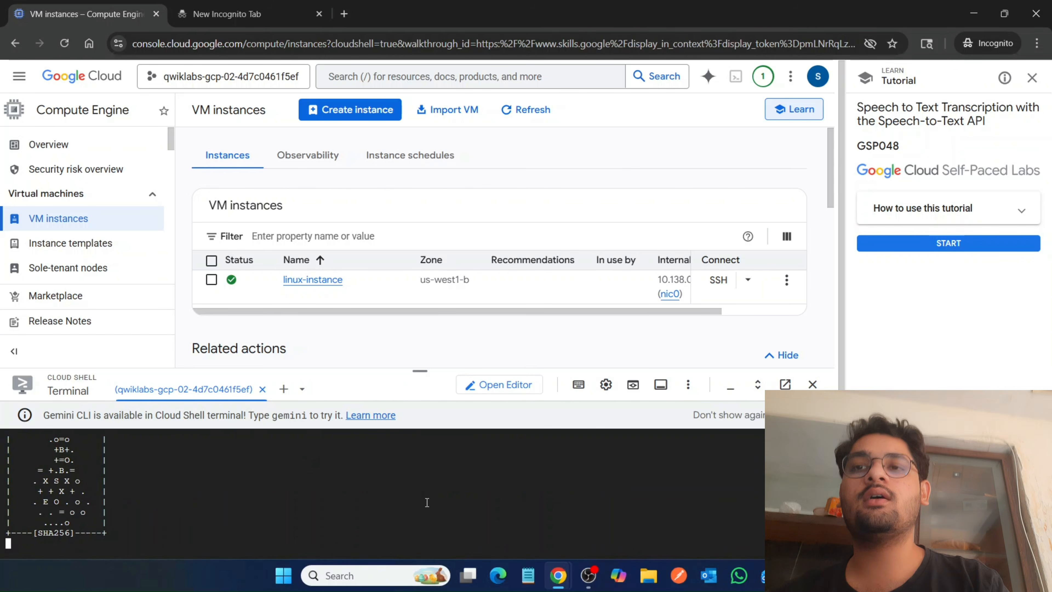
pyautogui.moveTo(424, 367); pyautogui.dragTo(420, 98)
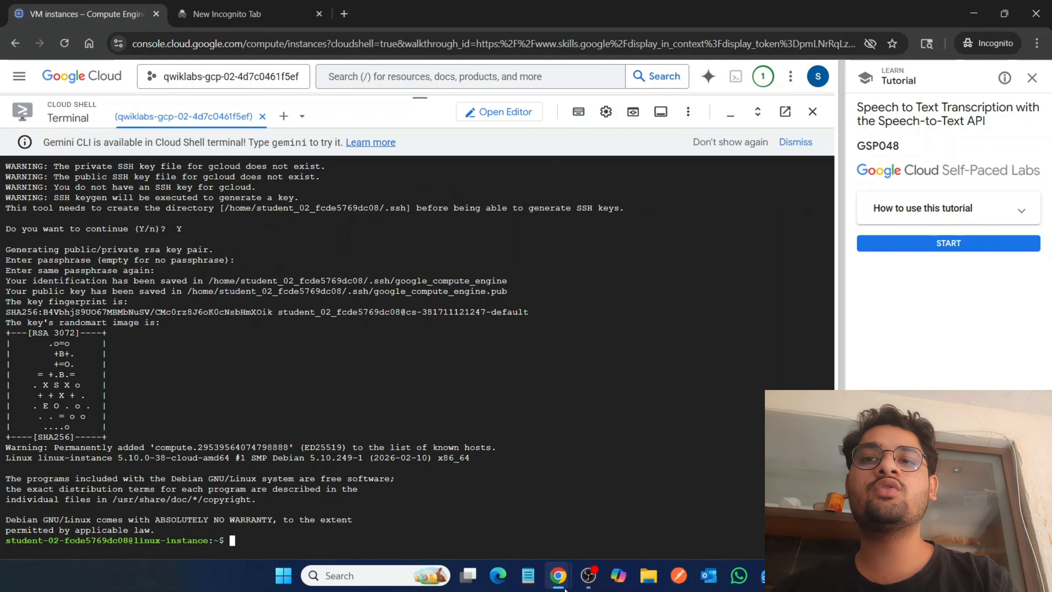
# Step: Copy "export API_KEY=" from the lab instructions and paste it at the linux-instance prompt
pyautogui.moveTo(565, 588)
pyautogui.click(432, 479)
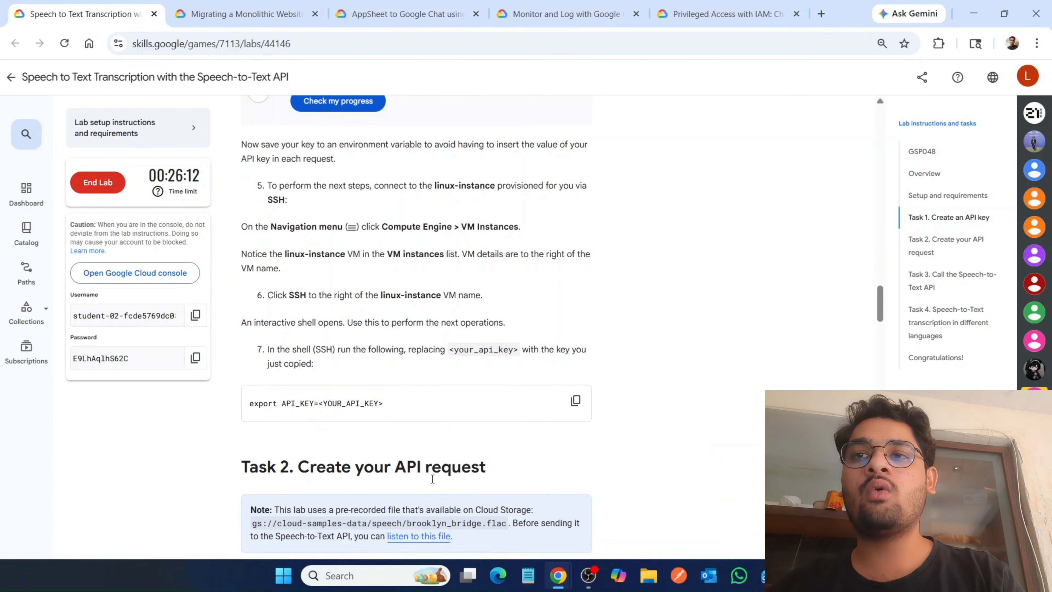
pyautogui.scroll(-1, 432, 478)
pyautogui.moveTo(319, 405); pyautogui.dragTo(245, 400)
pyautogui.hotkey('ctrl', 'c')
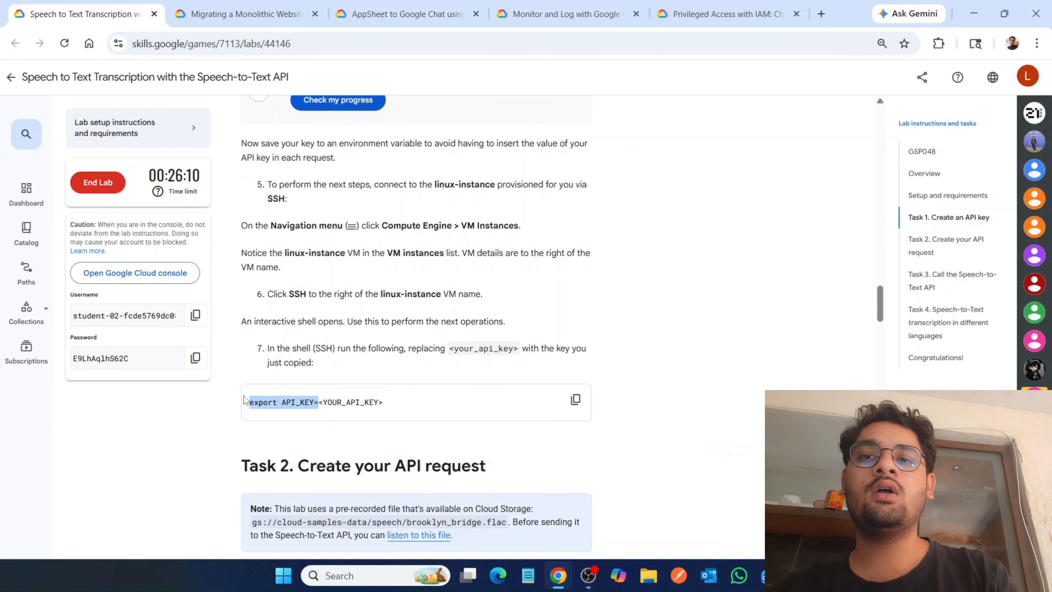
pyautogui.moveTo(559, 580)
pyautogui.click(598, 515)
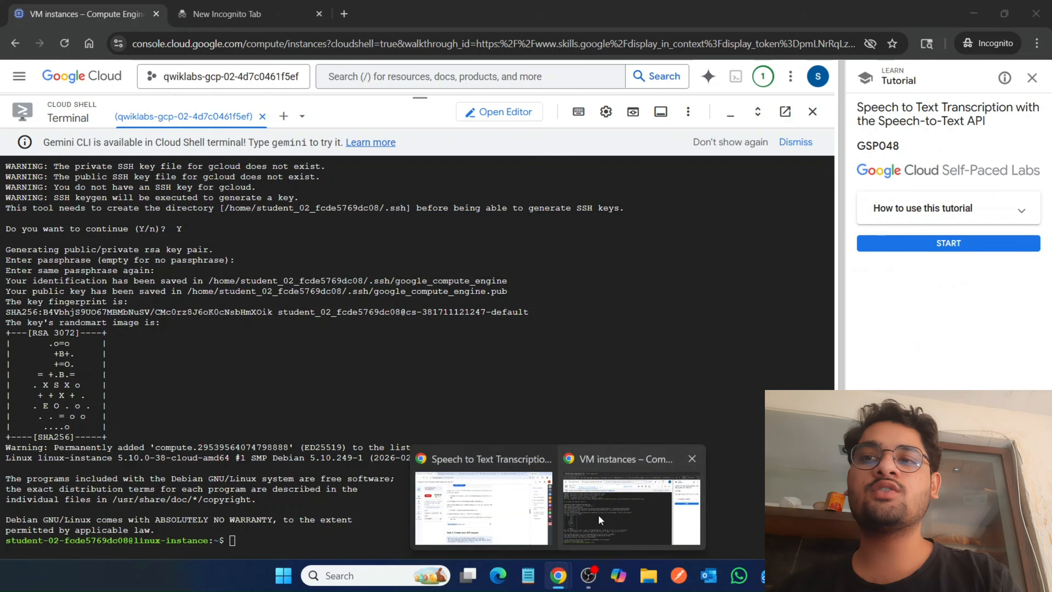
pyautogui.hotkey('ctrl', 'v')
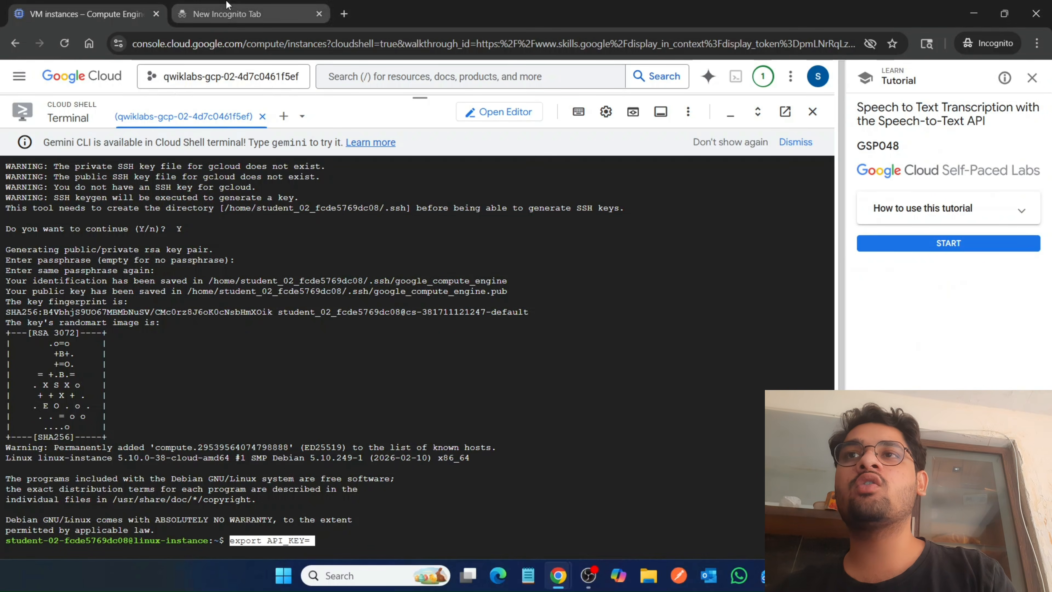
# Step: Cut the stored API key from the spare browser tab, append it to the export command, and run it
pyautogui.click(249, 14)
pyautogui.click(336, 50)
pyautogui.hotkey('ctrl', 'x')
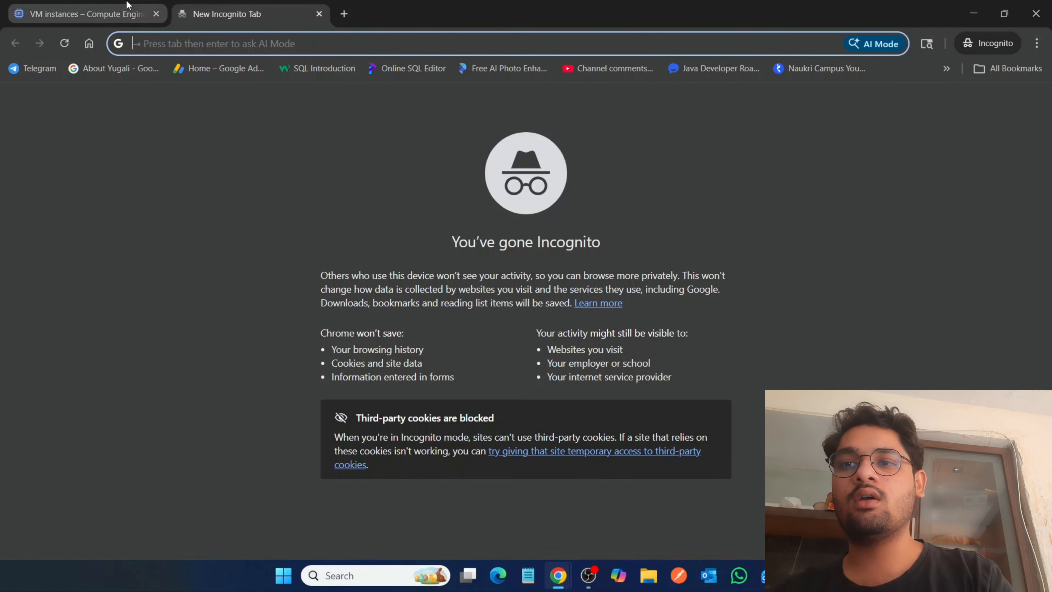
pyautogui.click(127, 5)
pyautogui.click(381, 295)
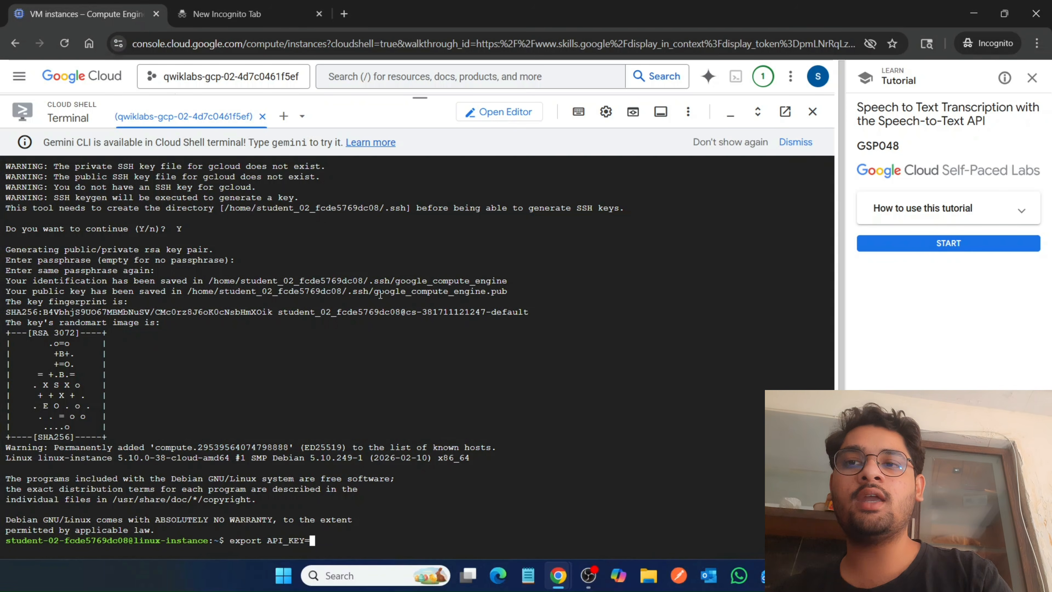
pyautogui.hotkey('ctrl', 'v')
pyautogui.press('Return')
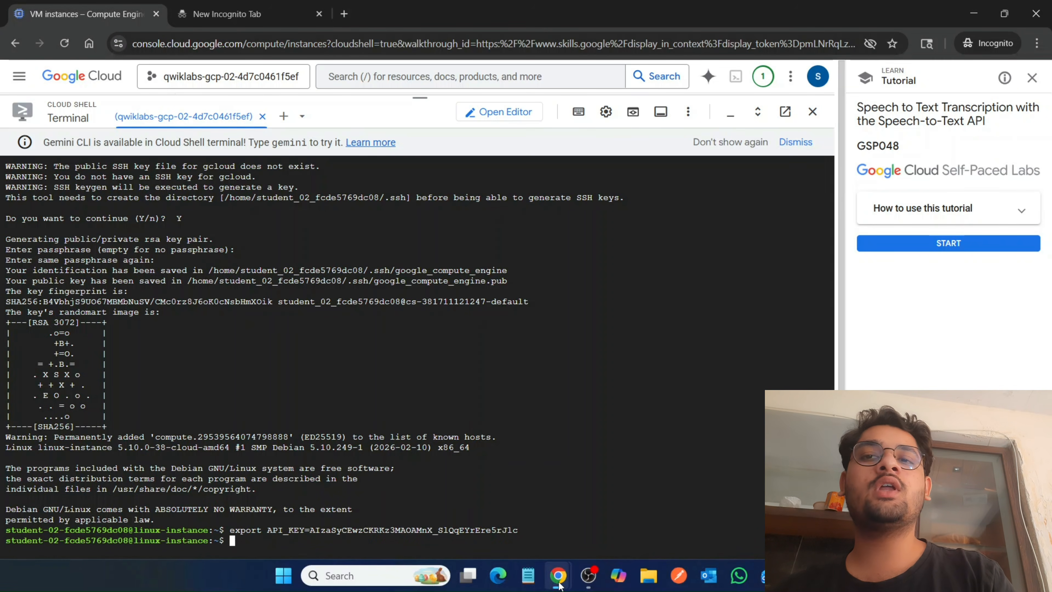
# Step: Switch to the lab instructions and check progress on the "Create an API Key" objective
pyautogui.moveTo(555, 578)
pyautogui.click(465, 487)
pyautogui.scroll(10, 464, 487)
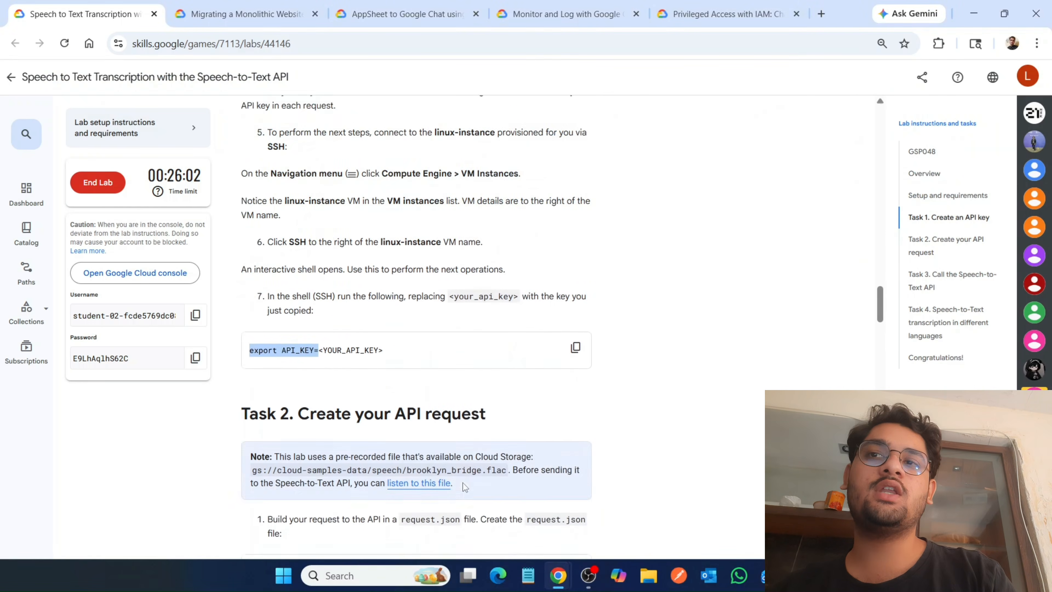
pyautogui.click(360, 303)
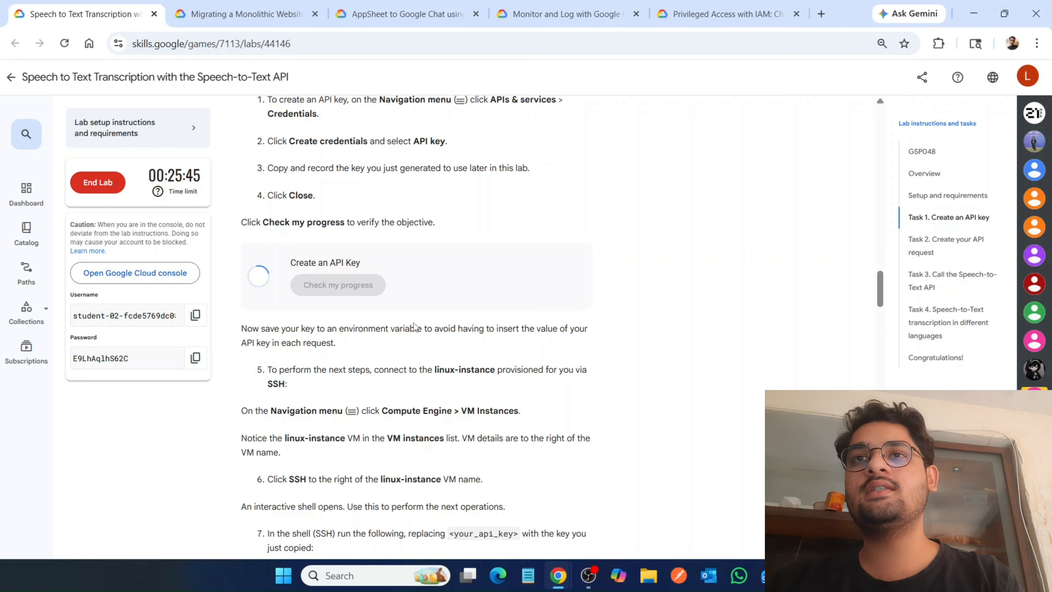
# Step: Copy the request.json file name from Task 2 and open that file in nano on linux-instance
pyautogui.scroll(-7, 392, 352)
pyautogui.scroll(-5, 392, 351)
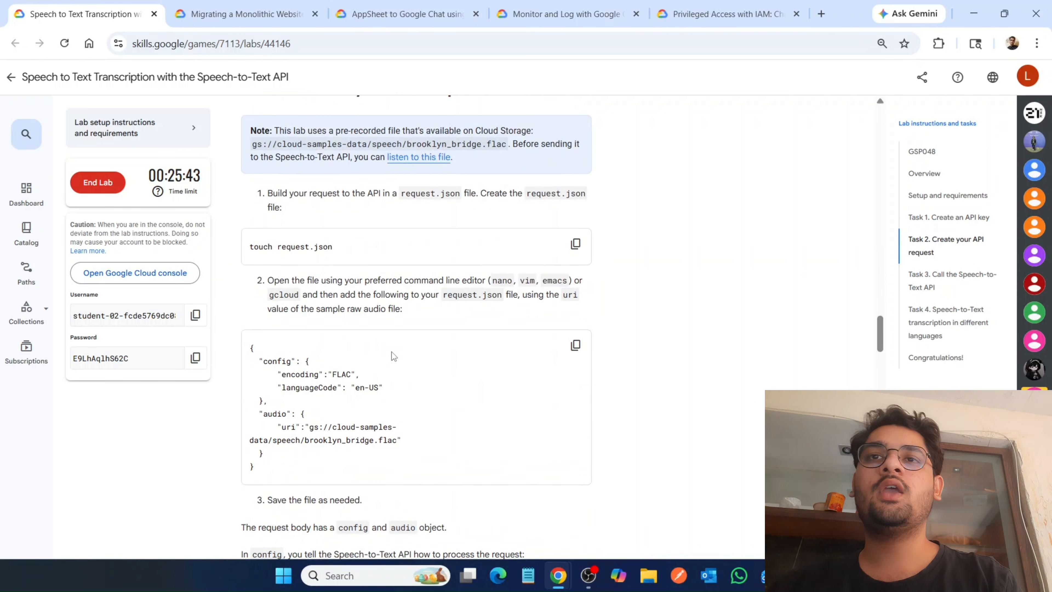
pyautogui.click(575, 251)
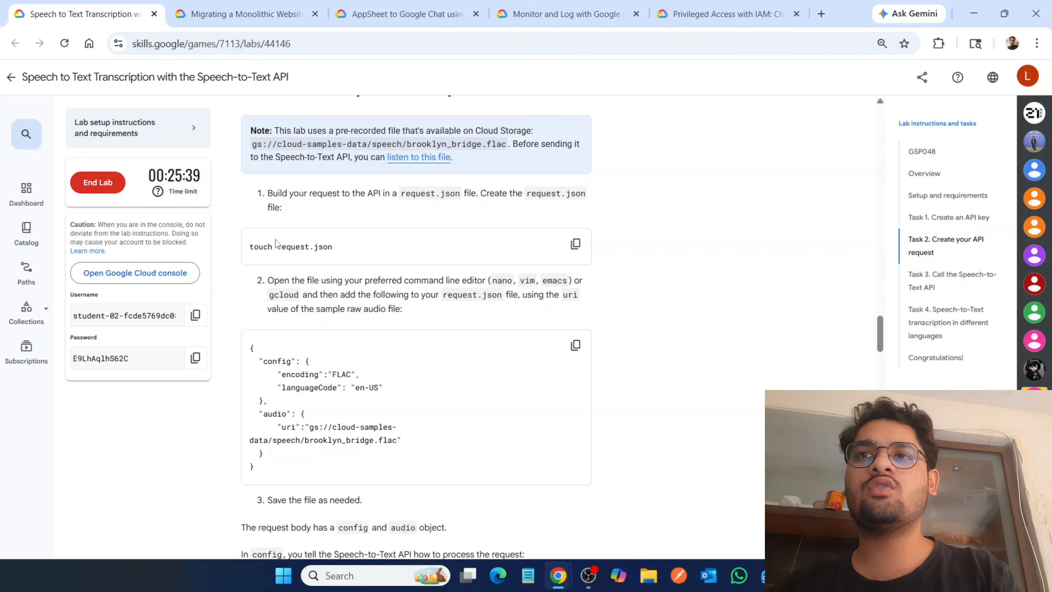
pyautogui.moveTo(277, 247); pyautogui.dragTo(344, 251)
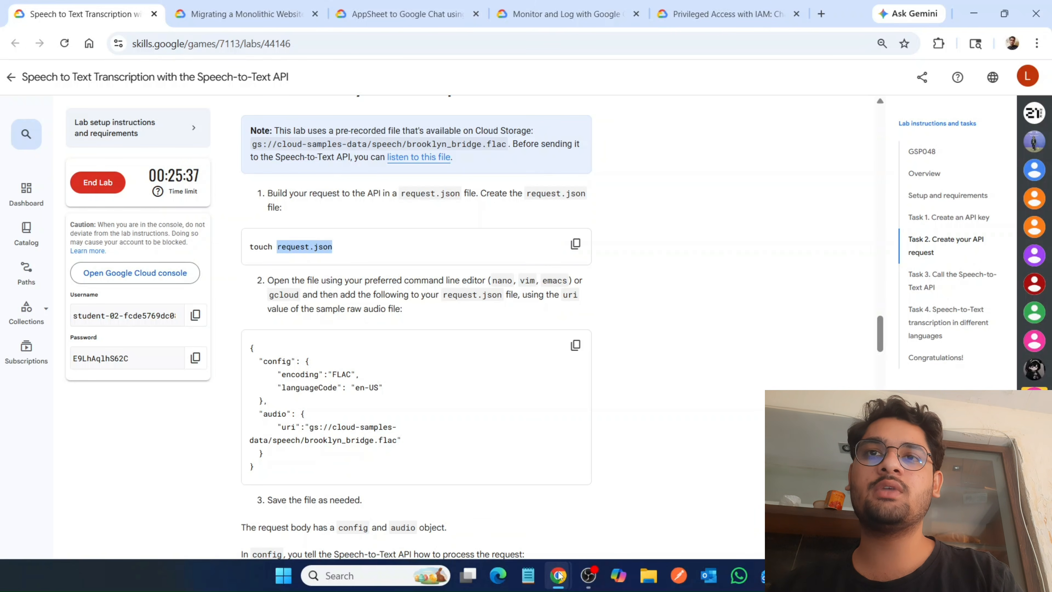
pyautogui.moveTo(558, 575)
pyautogui.click(619, 511)
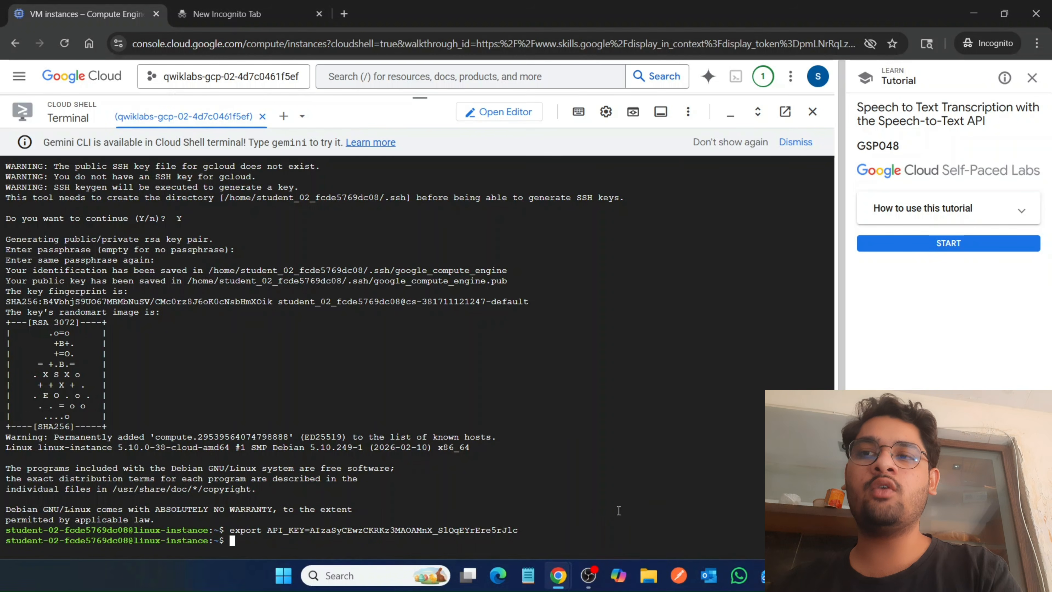
pyautogui.write('nano')
pyautogui.hotkey('ctrl', 'v')
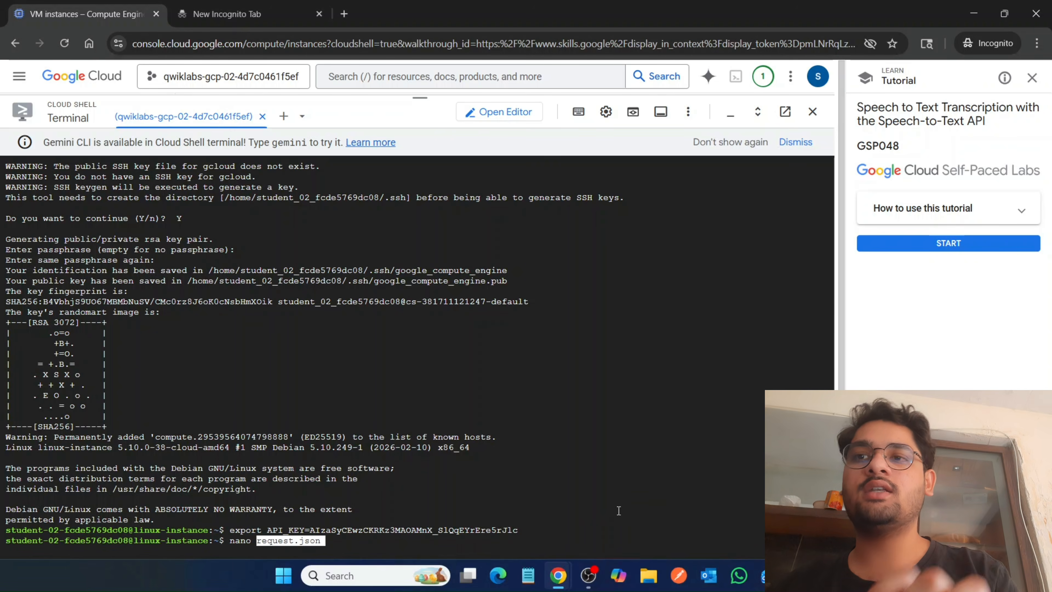
pyautogui.press('Return')
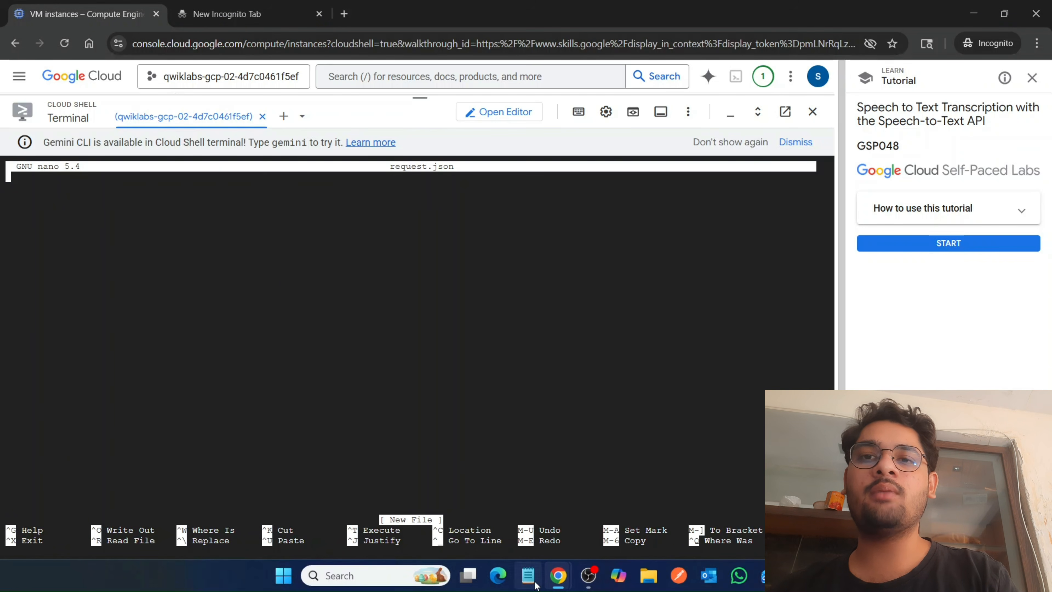
# Step: Paste the lab's FLAC, en-US request body for brooklyn_bridge.flac into request.json, then save and exit nano
pyautogui.moveTo(557, 575)
pyautogui.click(515, 534)
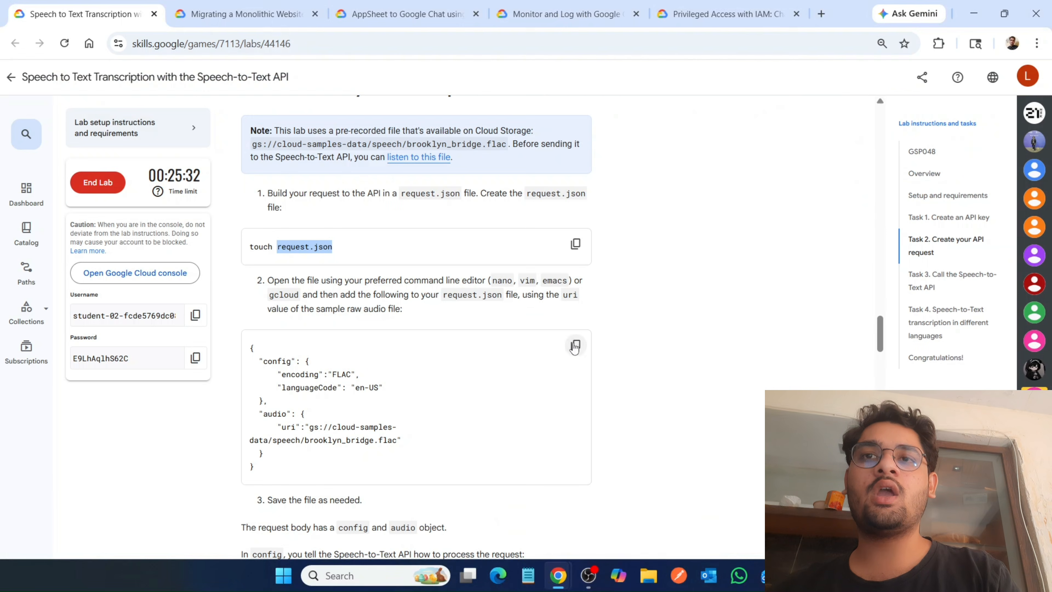
pyautogui.click(575, 345)
pyautogui.moveTo(560, 578)
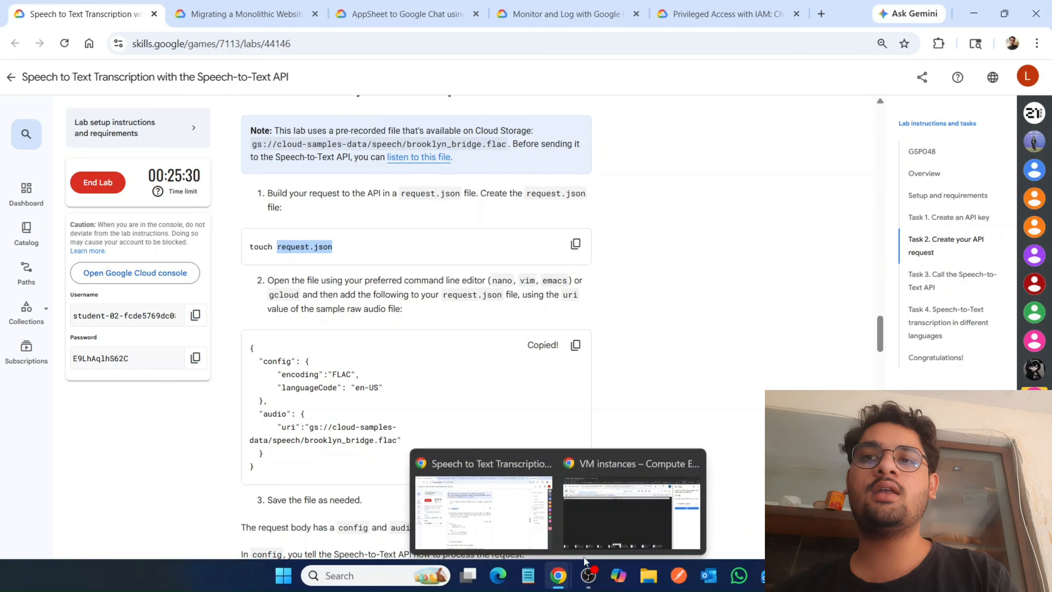
pyautogui.click(623, 522)
pyautogui.hotkey('ctrl', 'v')
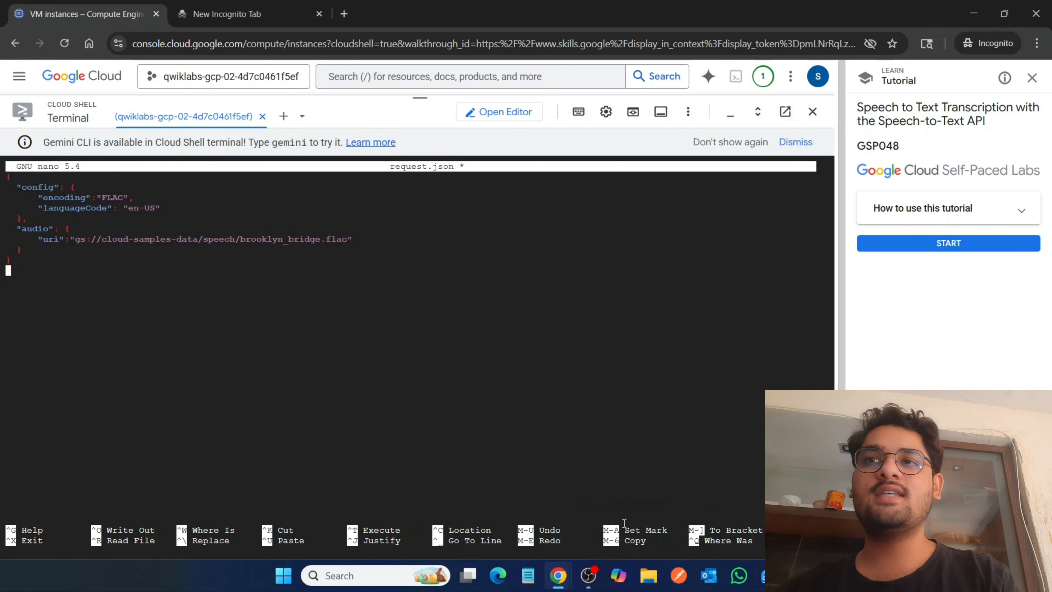
pyautogui.hotkey('ctrl', 'x')
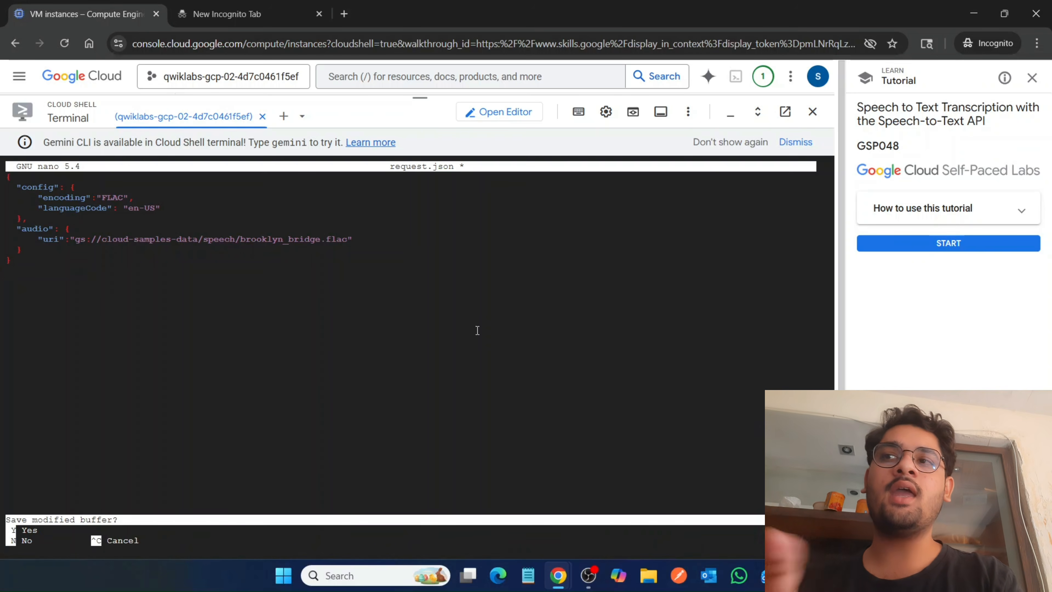
pyautogui.press('y')
pyautogui.press('Return')
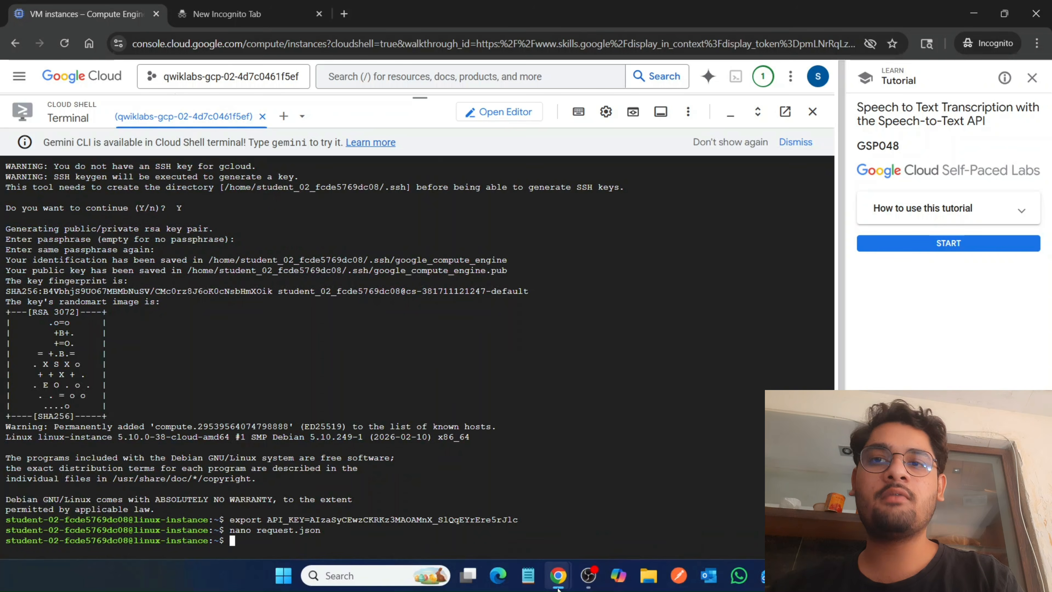
# Step: Return to the lab instructions and check progress on the "Create your Speech API request" objective
pyautogui.moveTo(558, 578)
pyautogui.click(477, 500)
pyautogui.scroll(-5, 477, 500)
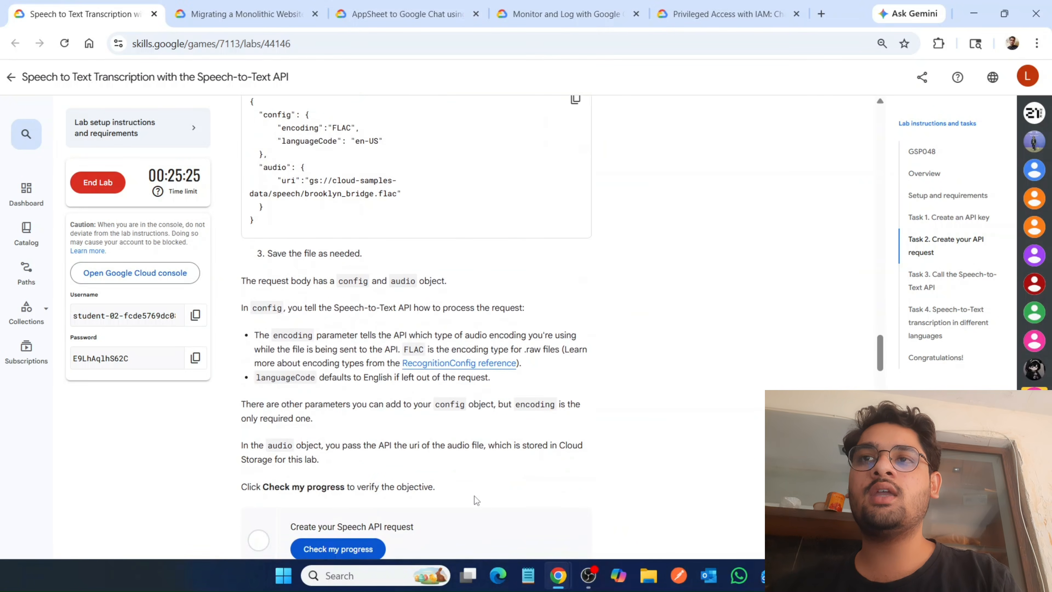
pyautogui.scroll(-3, 476, 500)
pyautogui.click(342, 415)
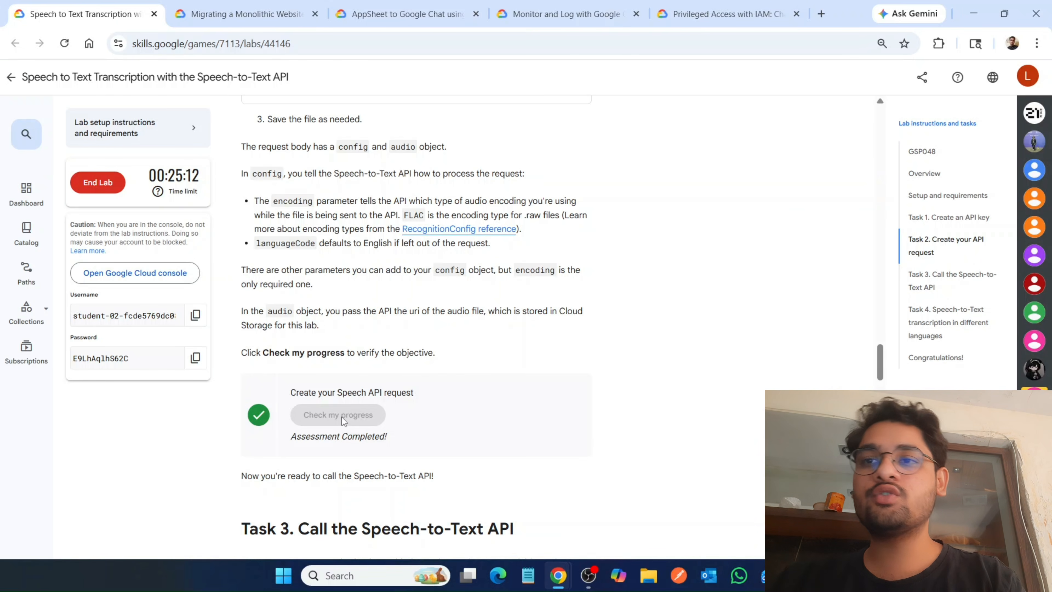
# Step: Copy the Task 3 curl command and run it on linux-instance to send request.json and write the response to result.json
pyautogui.scroll(-8, 343, 420)
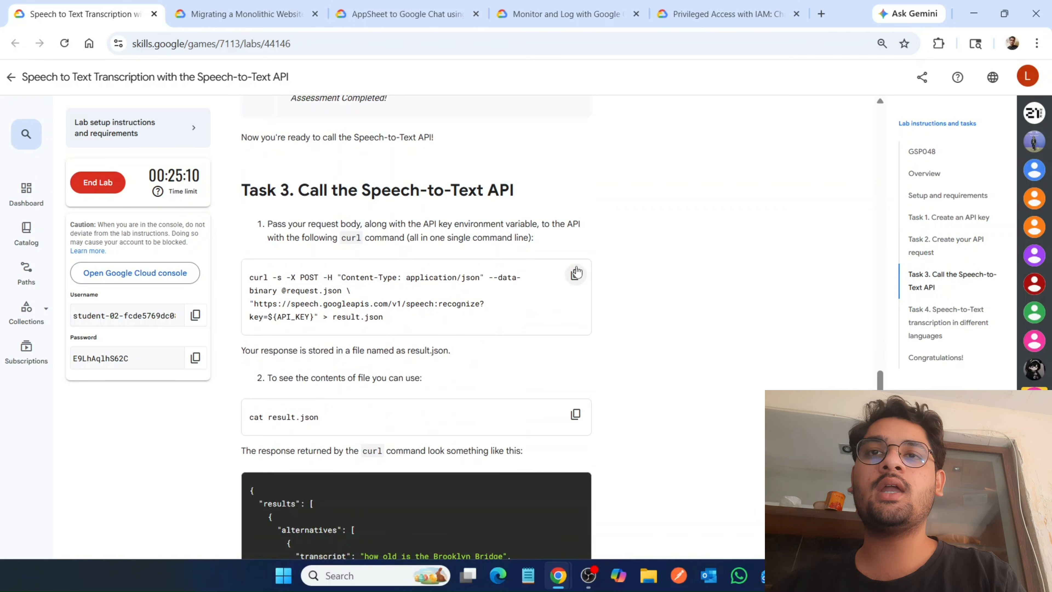
pyautogui.click(576, 273)
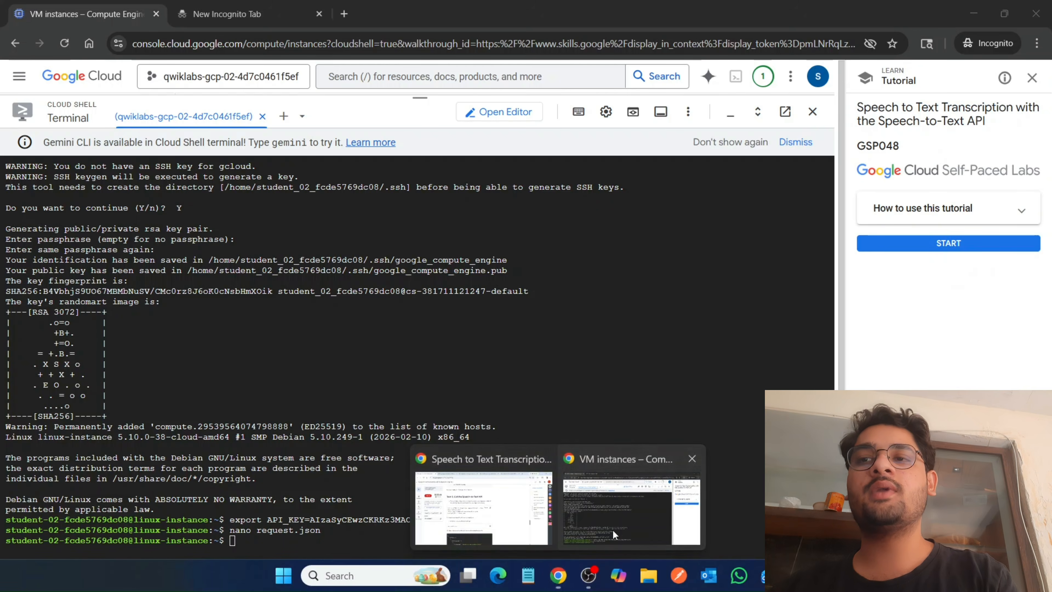
pyautogui.click(611, 530)
pyautogui.hotkey('ctrl', 'v')
pyautogui.press('Return')
# Step: Copy "cat result.json" from the lab, run it on linux-instance to view the response, and shrink the terminal pane
pyautogui.moveTo(556, 580)
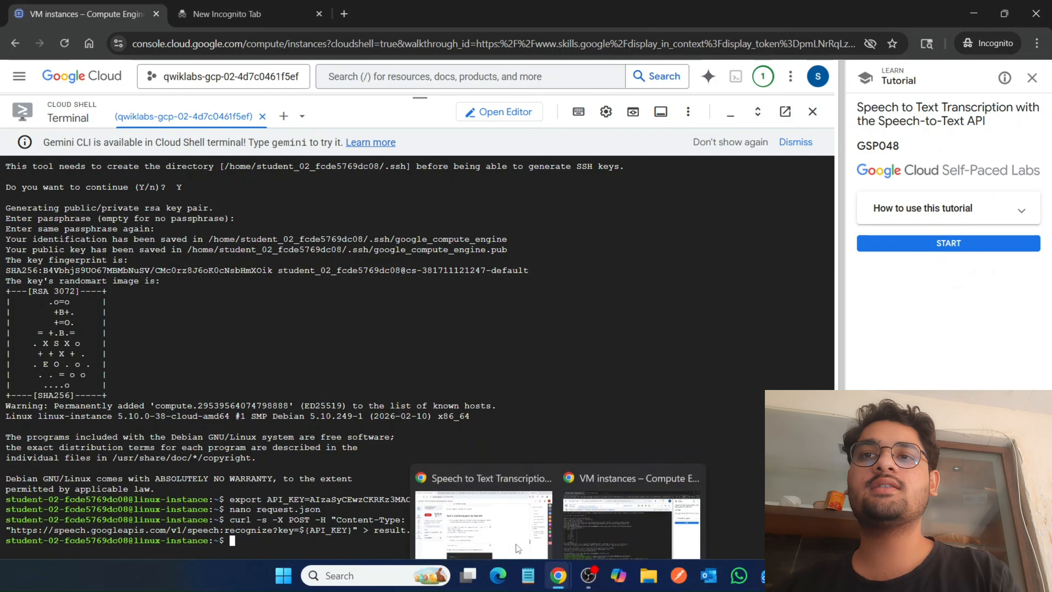
pyautogui.click(499, 527)
pyautogui.click(579, 417)
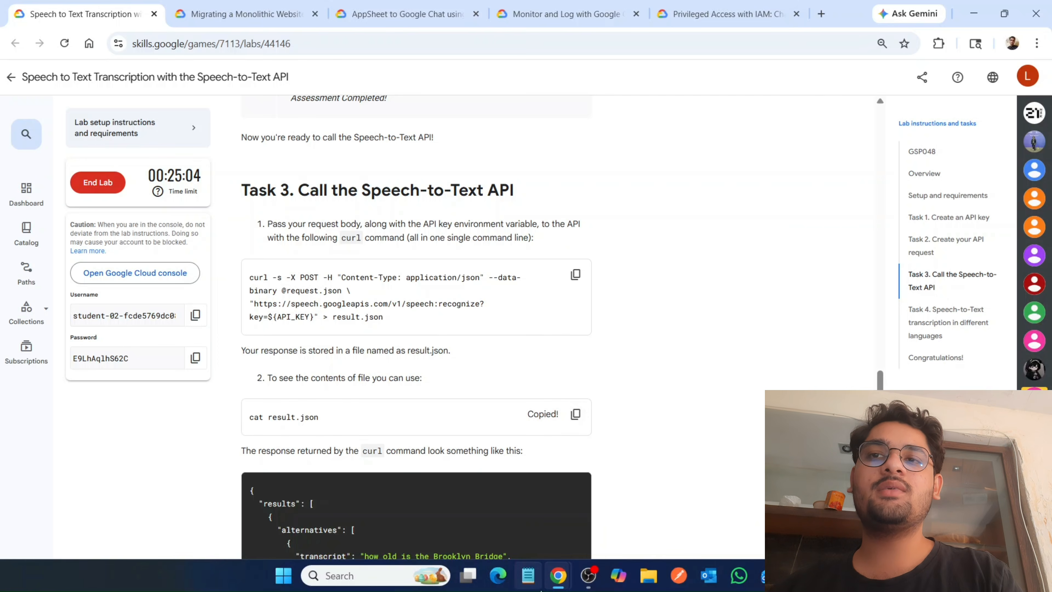
pyautogui.moveTo(558, 576)
pyautogui.click(644, 489)
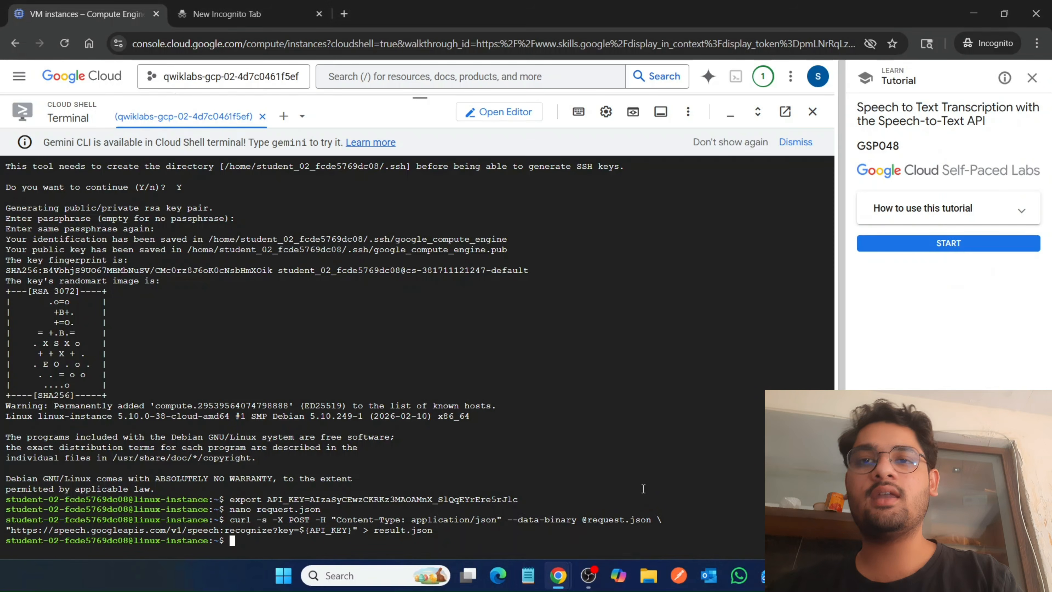
pyautogui.hotkey('ctrl', 'v')
pyautogui.press('Return')
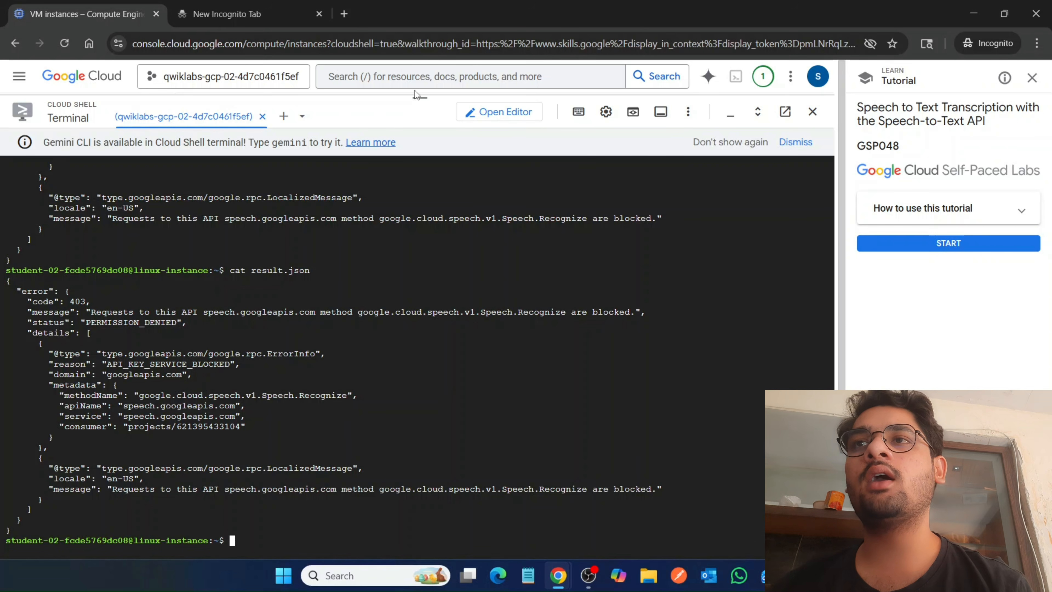
pyautogui.moveTo(416, 96); pyautogui.dragTo(407, 337)
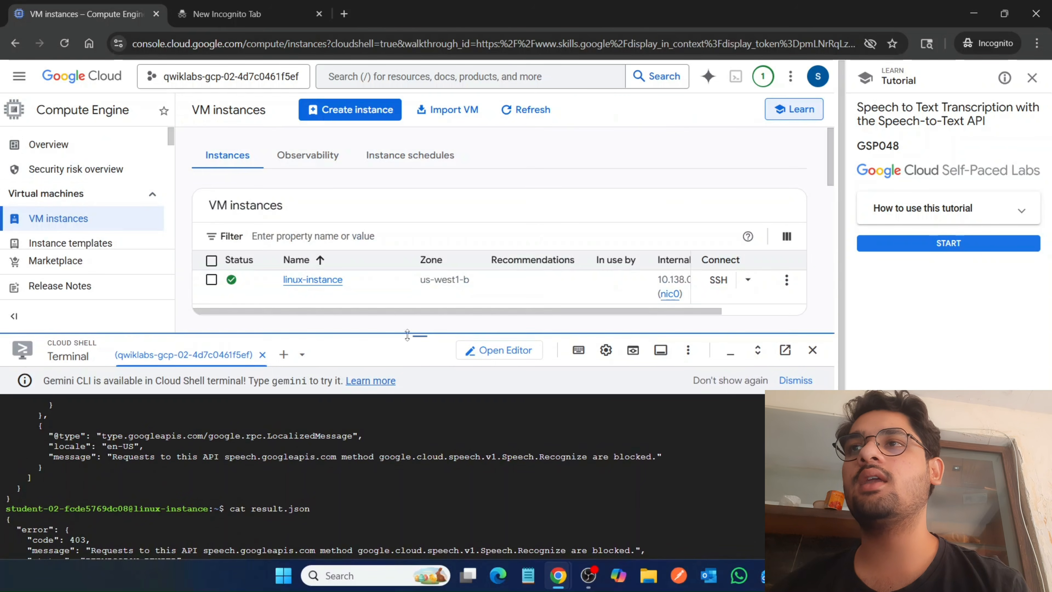
# Step: Open the Credentials page of APIs & Services in the Google Cloud console
pyautogui.click(20, 83)
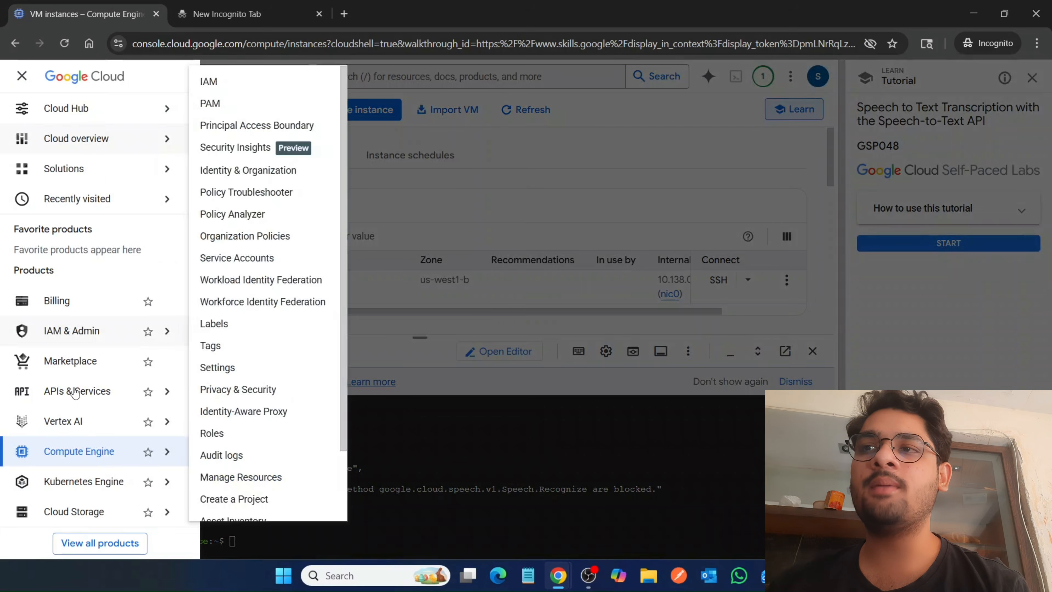
pyautogui.moveTo(76, 392)
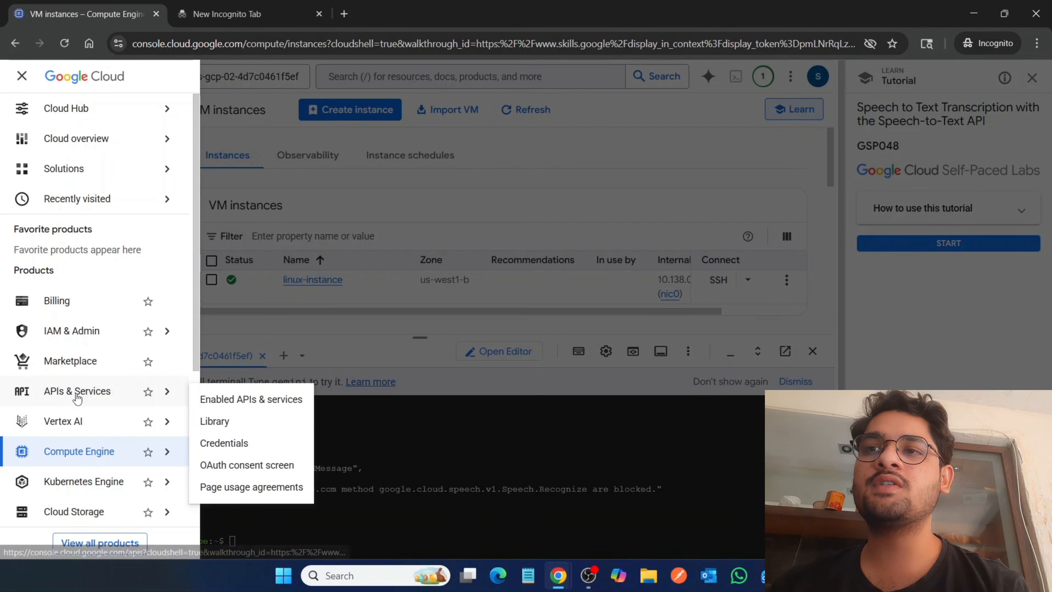
pyautogui.click(227, 444)
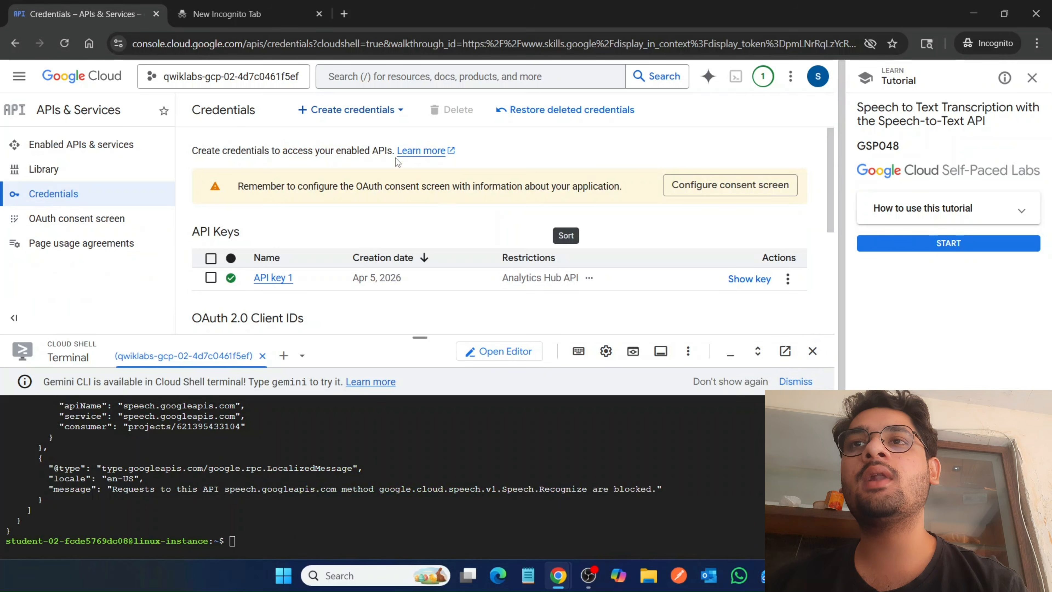
# Step: Create a second API key restricted to the Cloud Speech-to-Text API, with no application restrictions
pyautogui.click(352, 110)
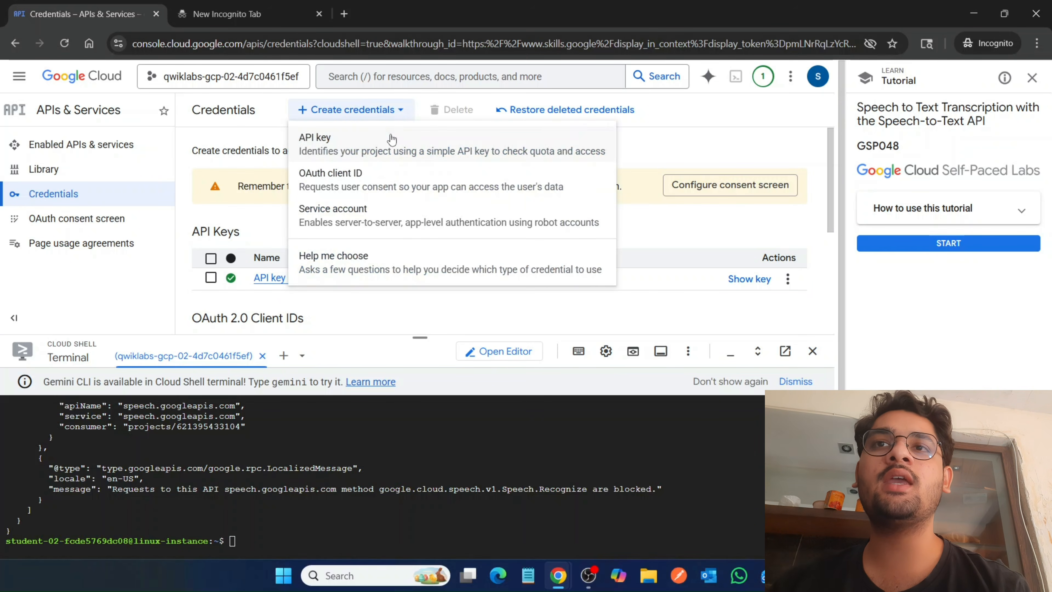
pyautogui.click(392, 140)
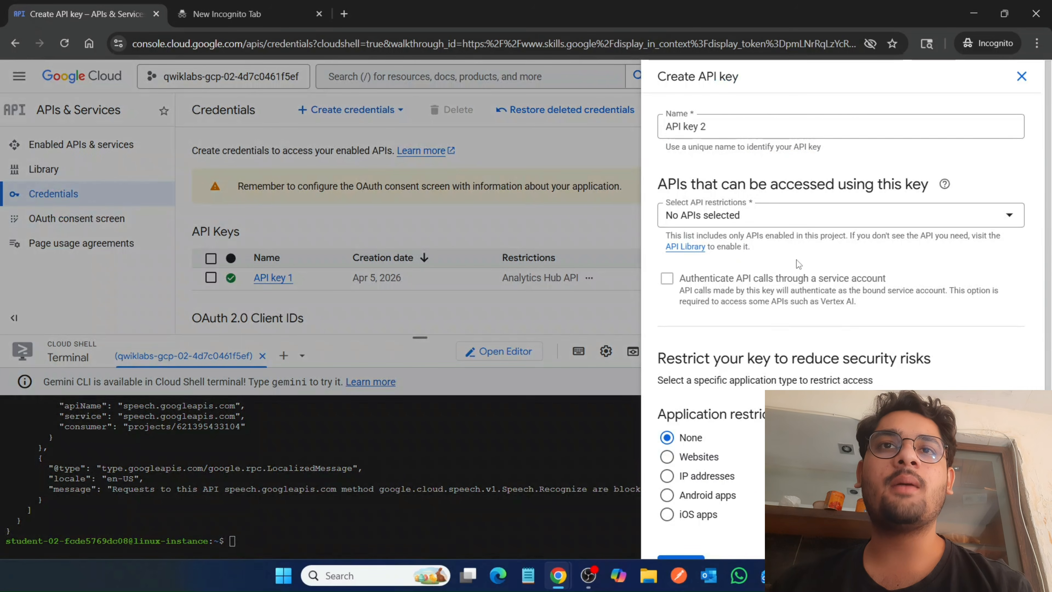
pyautogui.click(742, 220)
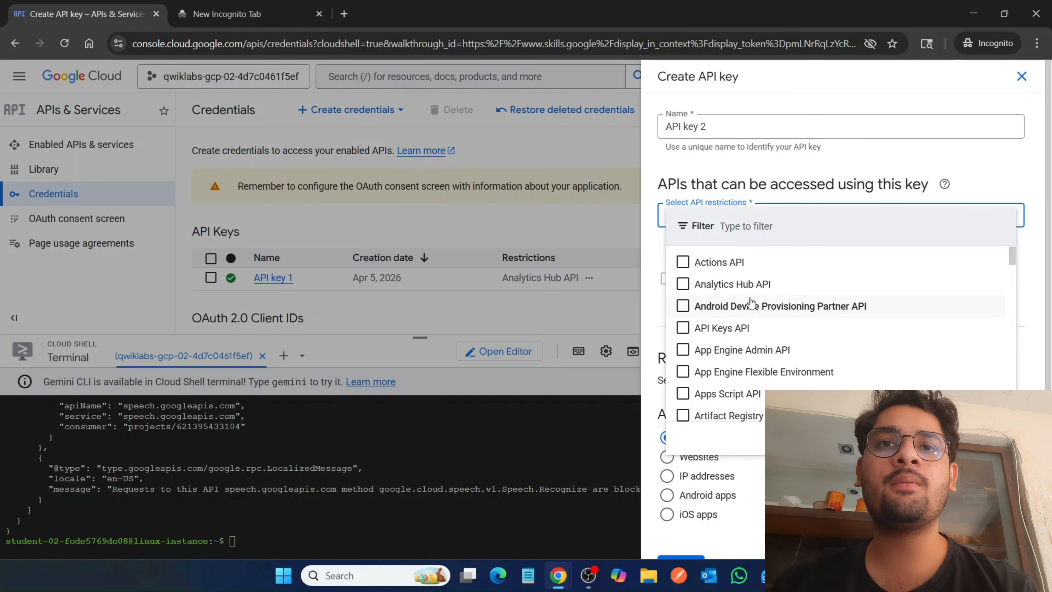
pyautogui.scroll(-10, 750, 302)
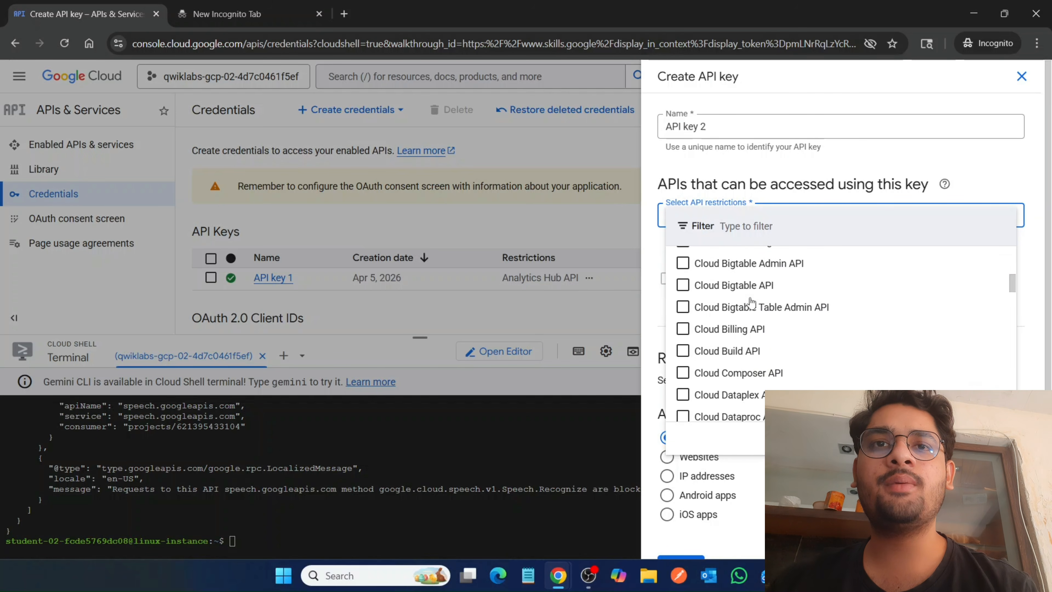
pyautogui.scroll(-5, 750, 302)
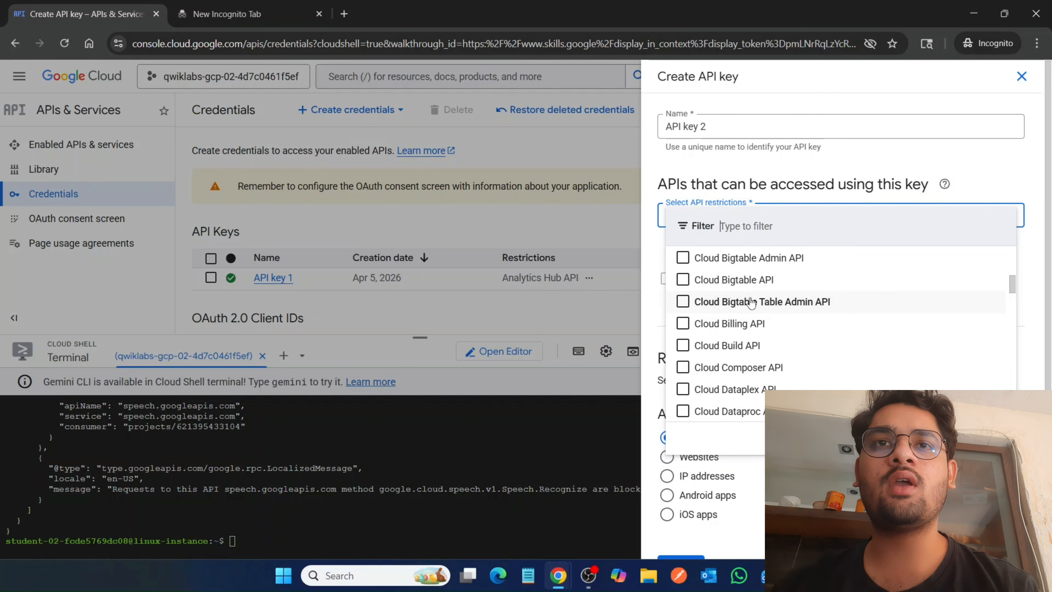
pyautogui.click(789, 222)
pyautogui.write('speech')
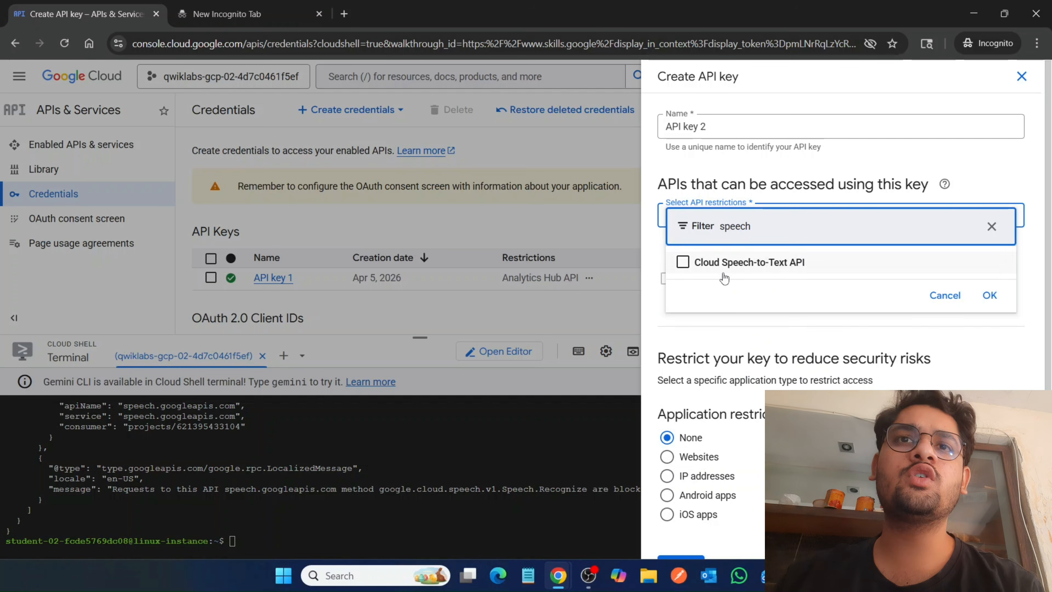
pyautogui.click(724, 267)
pyautogui.click(989, 295)
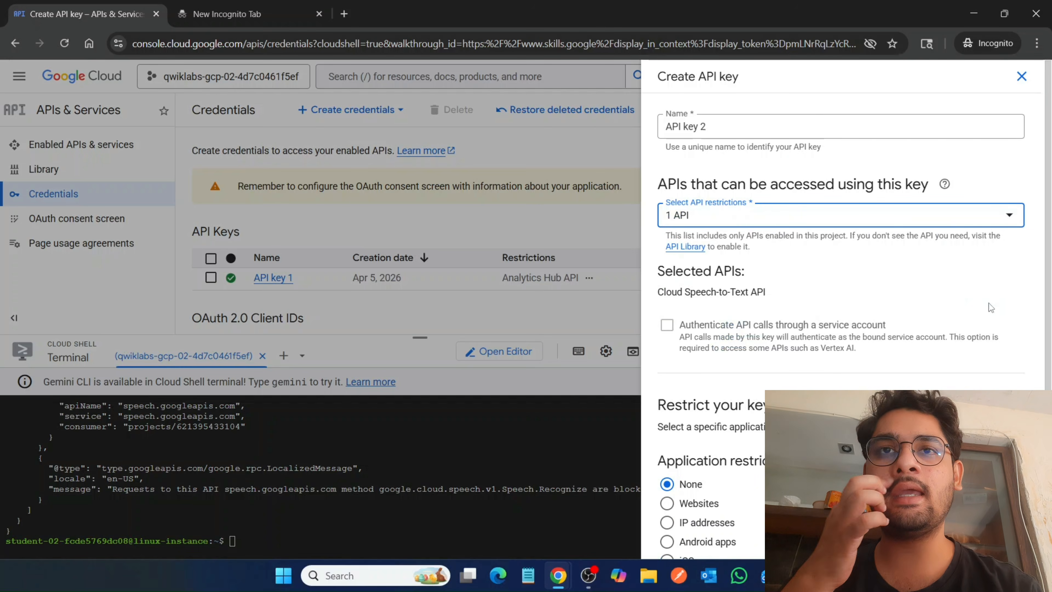
pyautogui.scroll(-2, 902, 328)
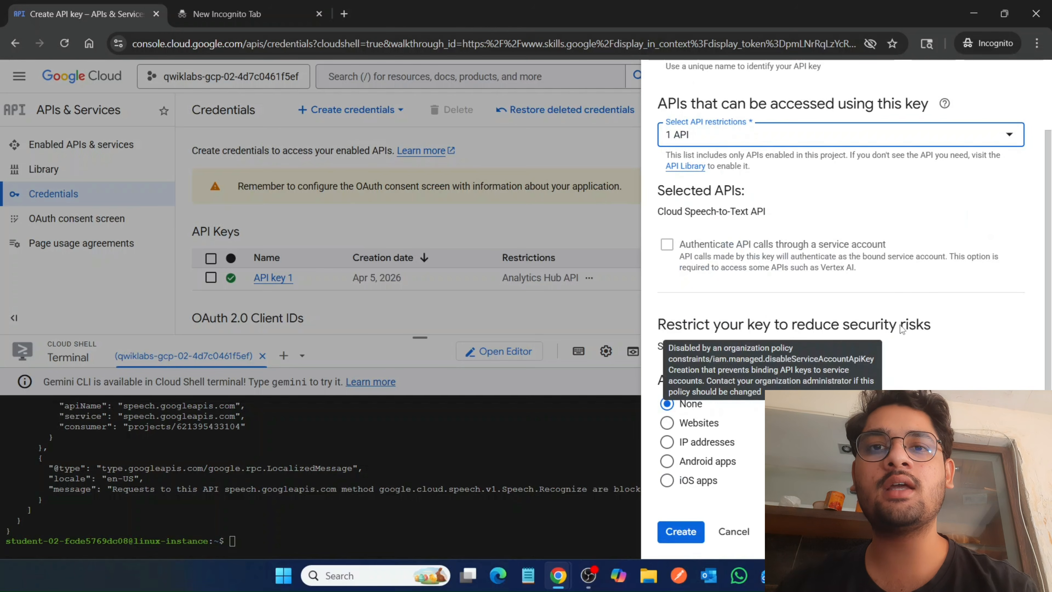
pyautogui.click(686, 532)
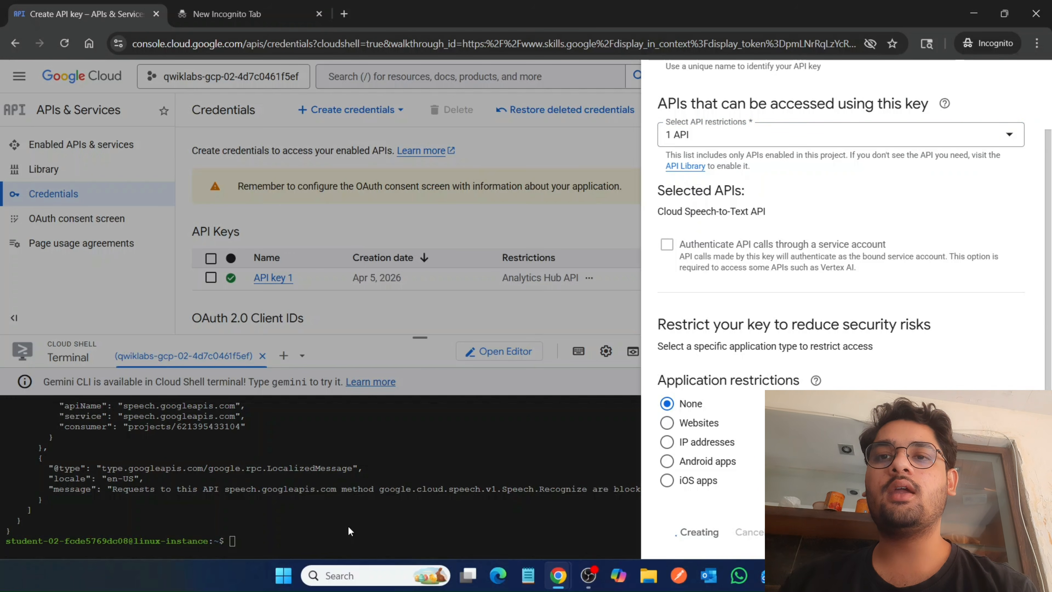
# Step: Return to Task 1 of the lab instructions and copy the "export API_KEY=" part of the command
pyautogui.moveTo(559, 575)
pyautogui.click(517, 524)
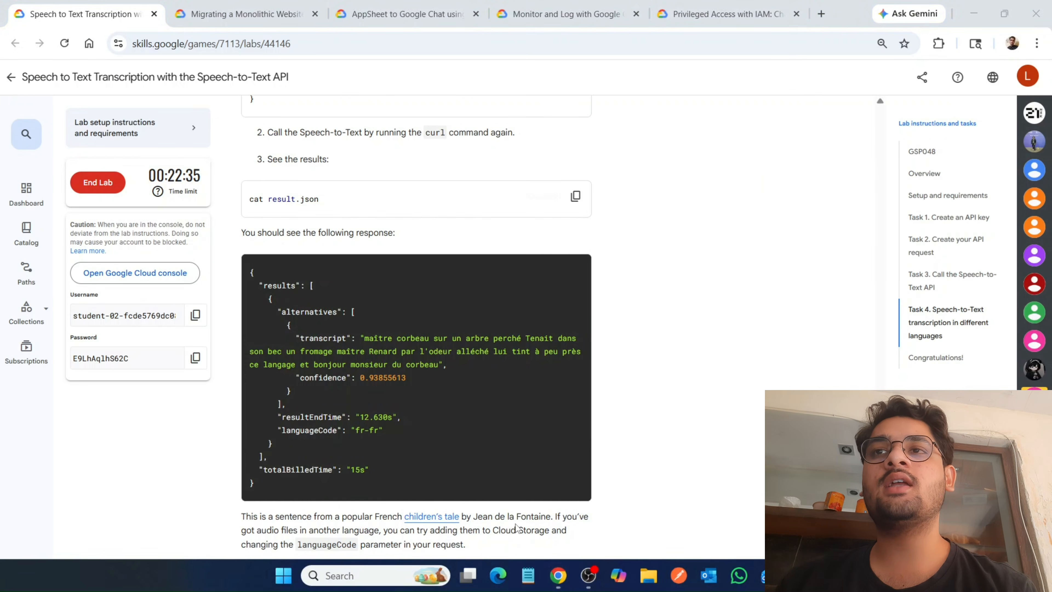
pyautogui.scroll(10, 532, 227)
pyautogui.scroll(10, 532, 227)
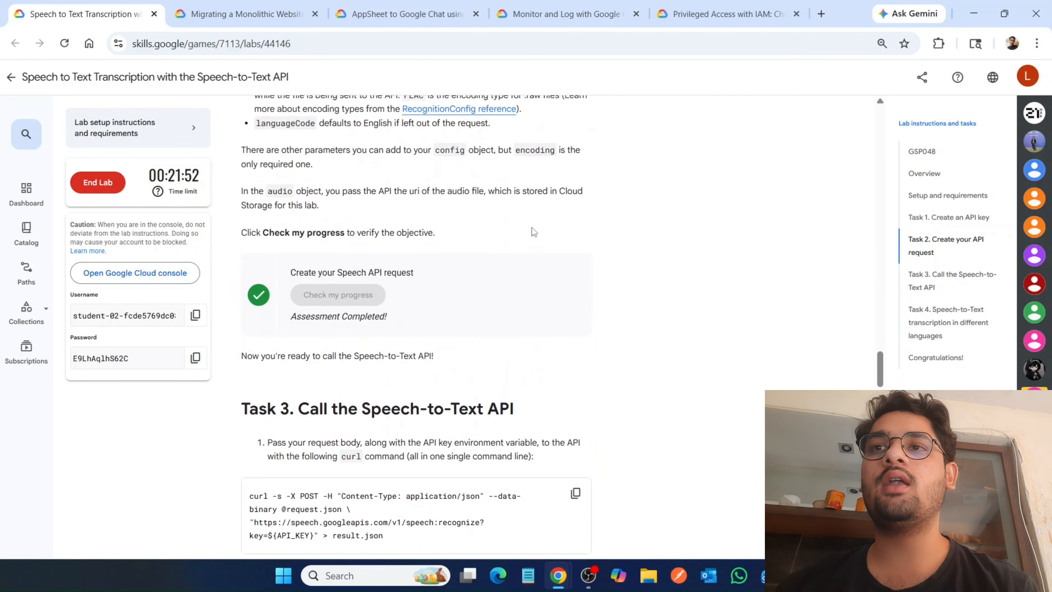
pyautogui.scroll(10, 532, 227)
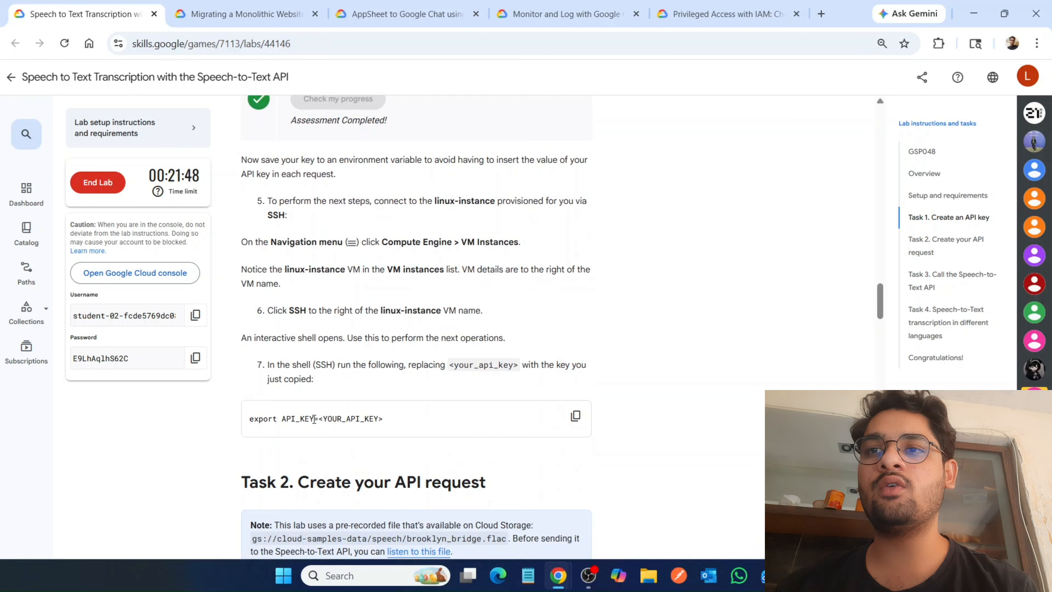
pyautogui.moveTo(318, 418); pyautogui.dragTo(236, 418)
pyautogui.hotkey('ctrl', 'c')
# Step: Assemble the export API_KEY command with the new API key in the blank Incognito tab's address bar and cut the whole line
pyautogui.moveTo(558, 575)
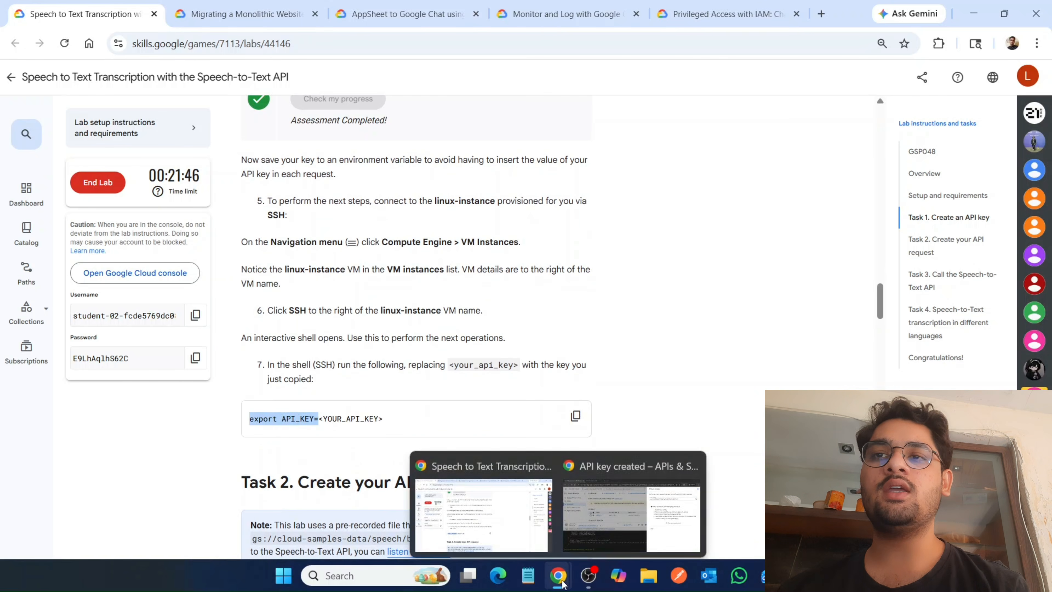
pyautogui.click(634, 502)
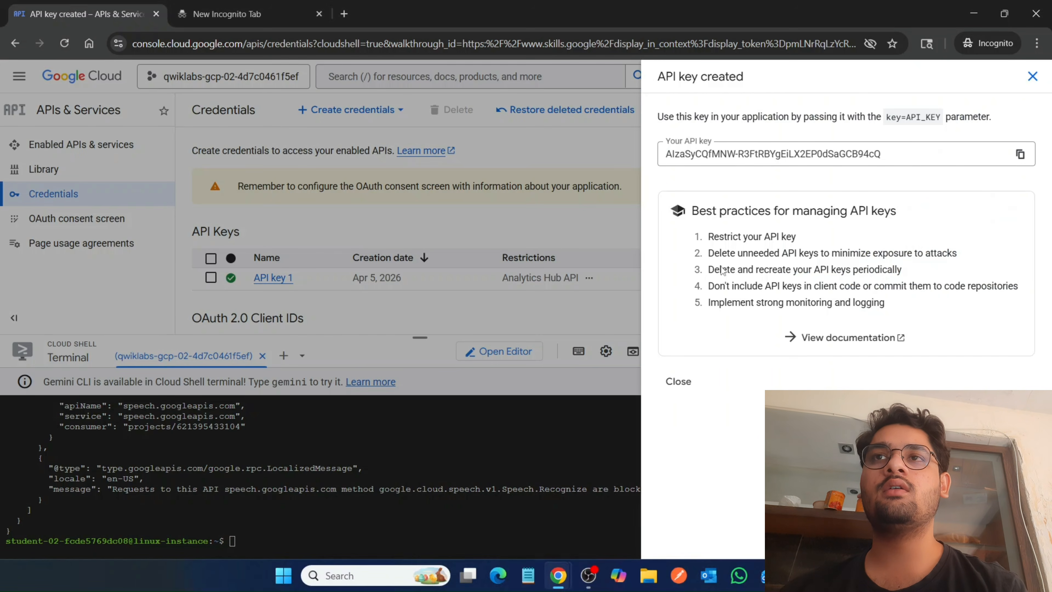
pyautogui.click(244, 13)
pyautogui.hotkey('ctrl', 'v')
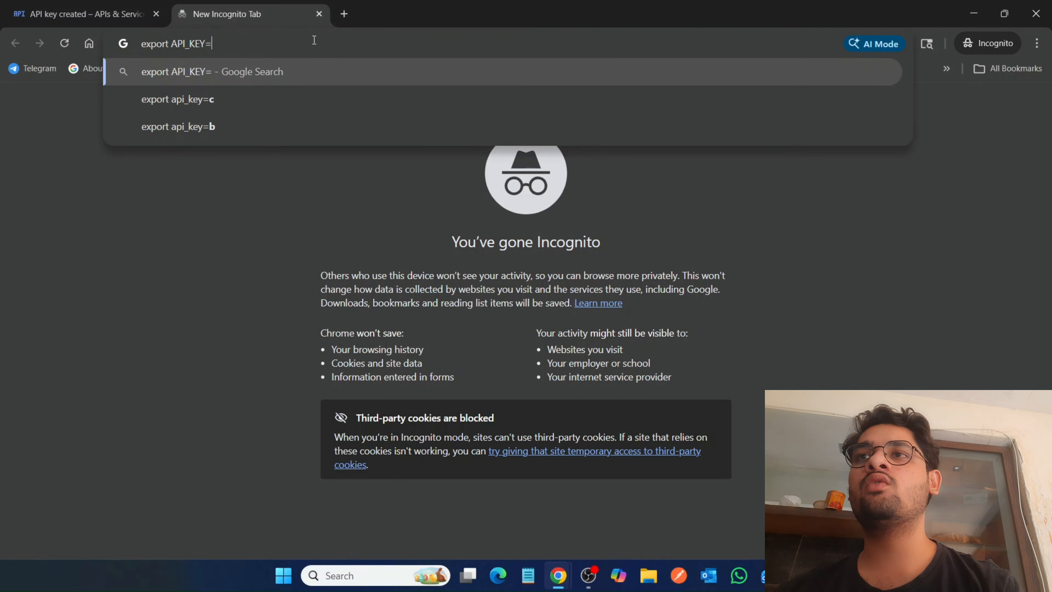
pyautogui.click(48, 6)
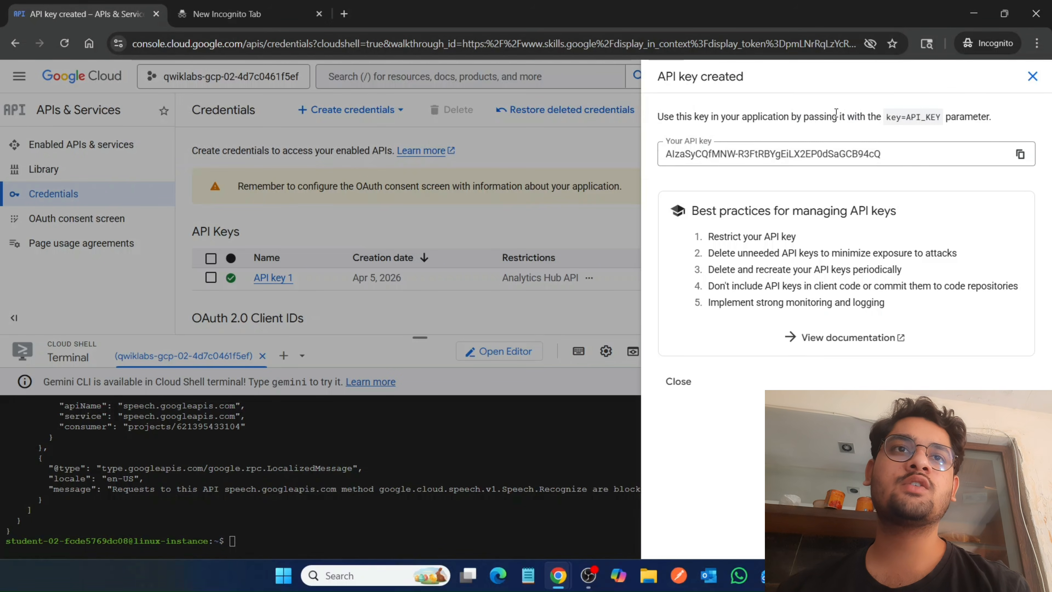
pyautogui.click(1016, 154)
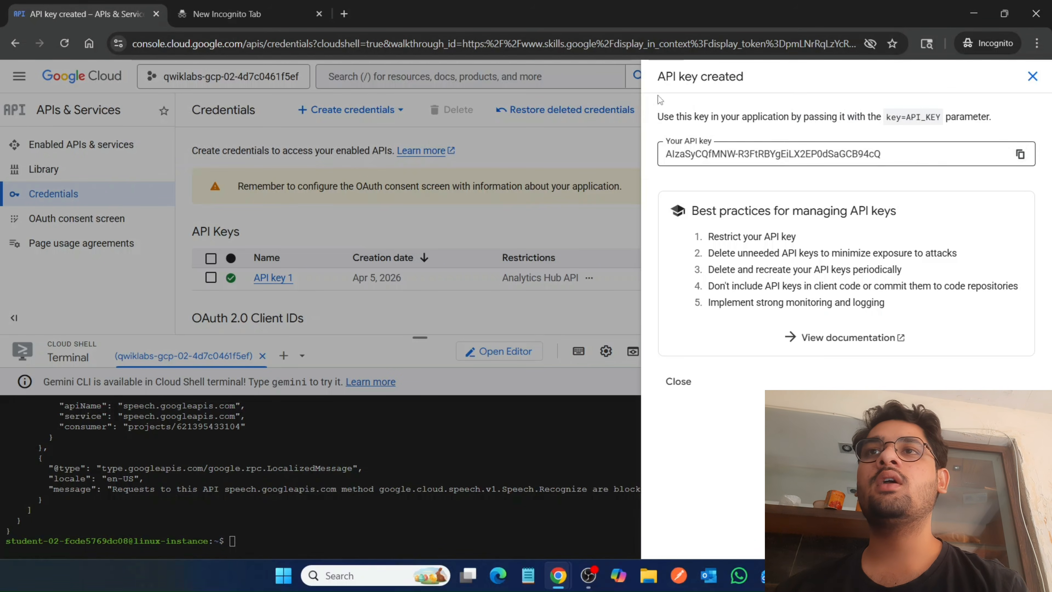
pyautogui.click(278, 5)
pyautogui.hotkey('ctrl', 'v')
pyautogui.hotkey('ctrl', 'a')
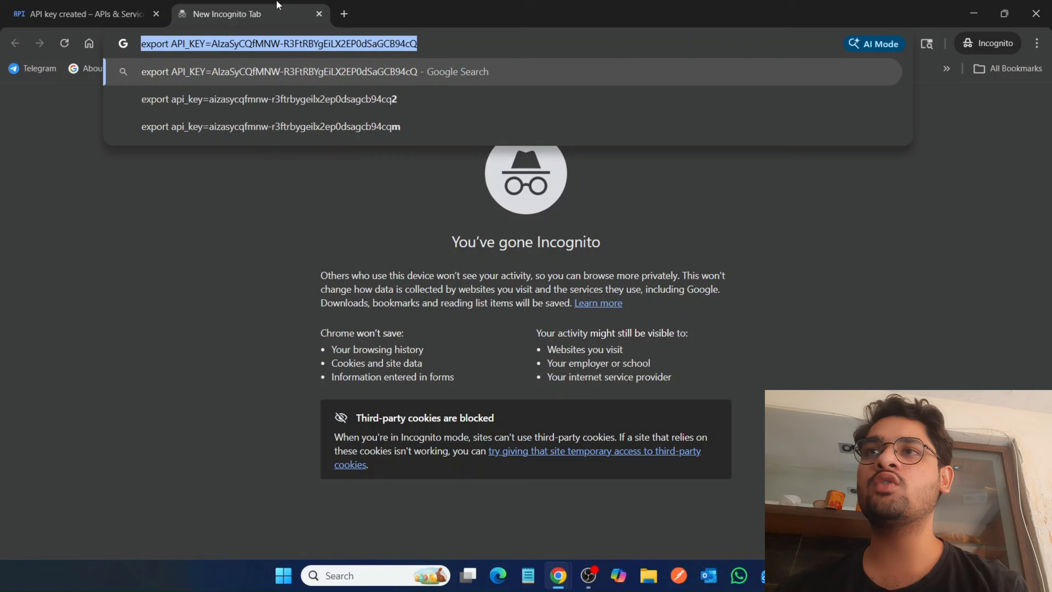
pyautogui.hotkey('ctrl', 'x')
# Step: Close the created-key details and run the export command with the new API key on linux-instance
pyautogui.click(163, 6)
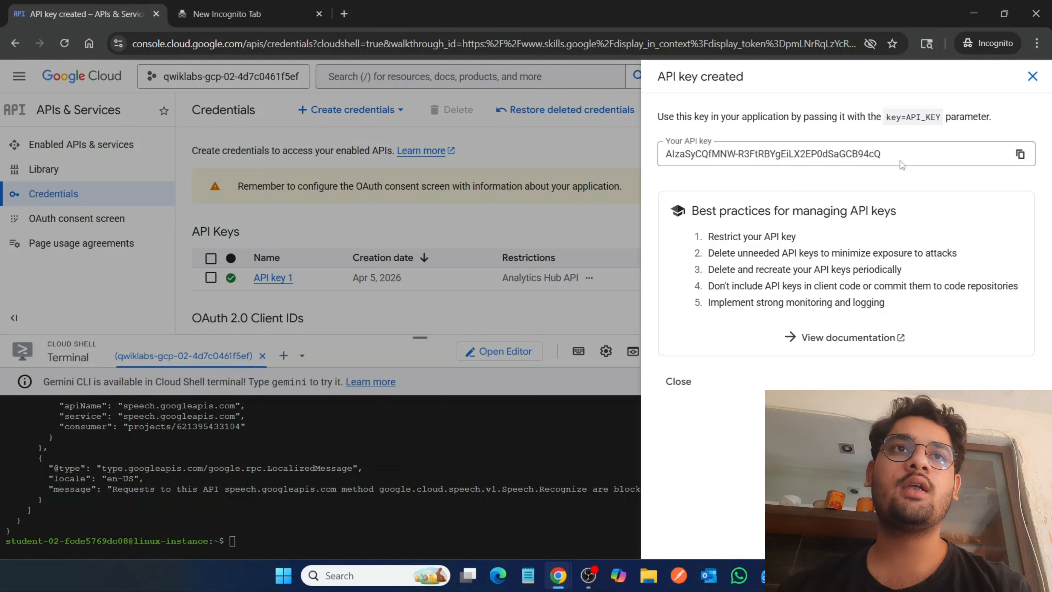
pyautogui.click(1033, 76)
pyautogui.hotkey('ctrl', 'v')
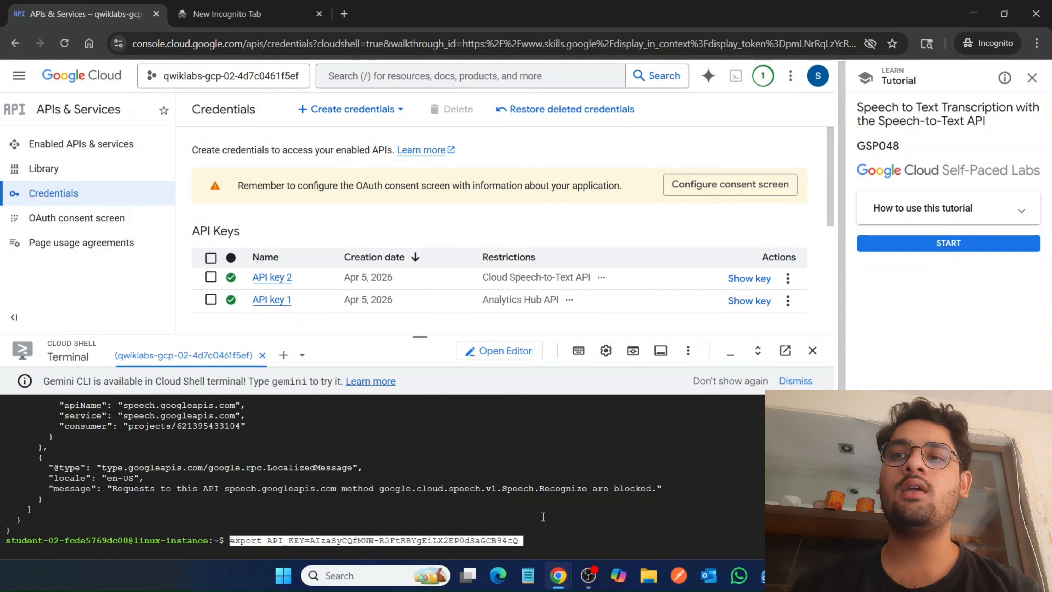
pyautogui.press('Return')
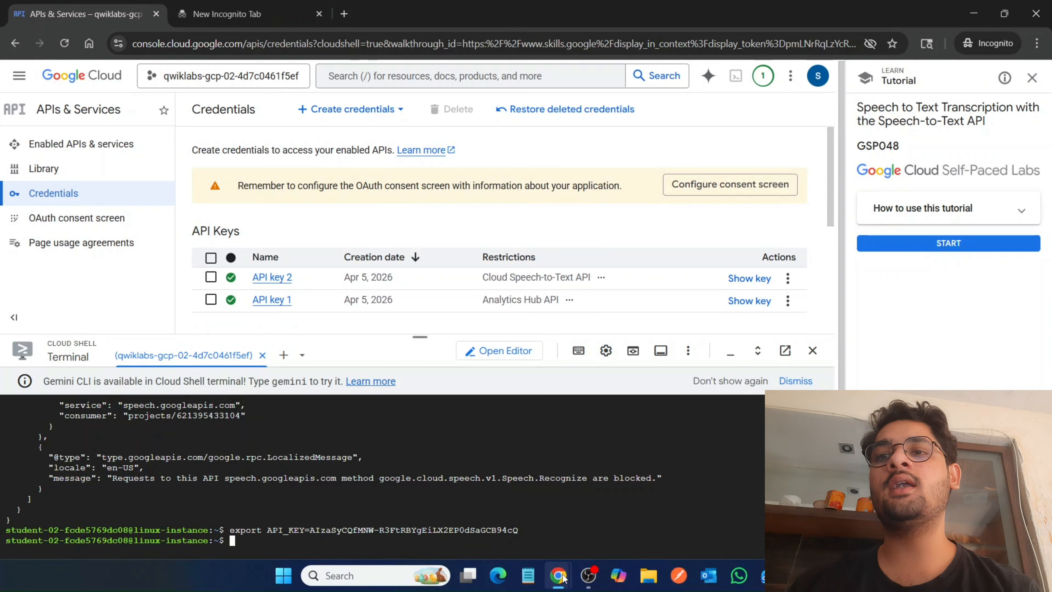
# Step: Copy the Task 3 curl command from the lab and rerun it on linux-instance to write the response to result.json
pyautogui.moveTo(564, 578)
pyautogui.click(491, 503)
pyautogui.scroll(-8, 492, 504)
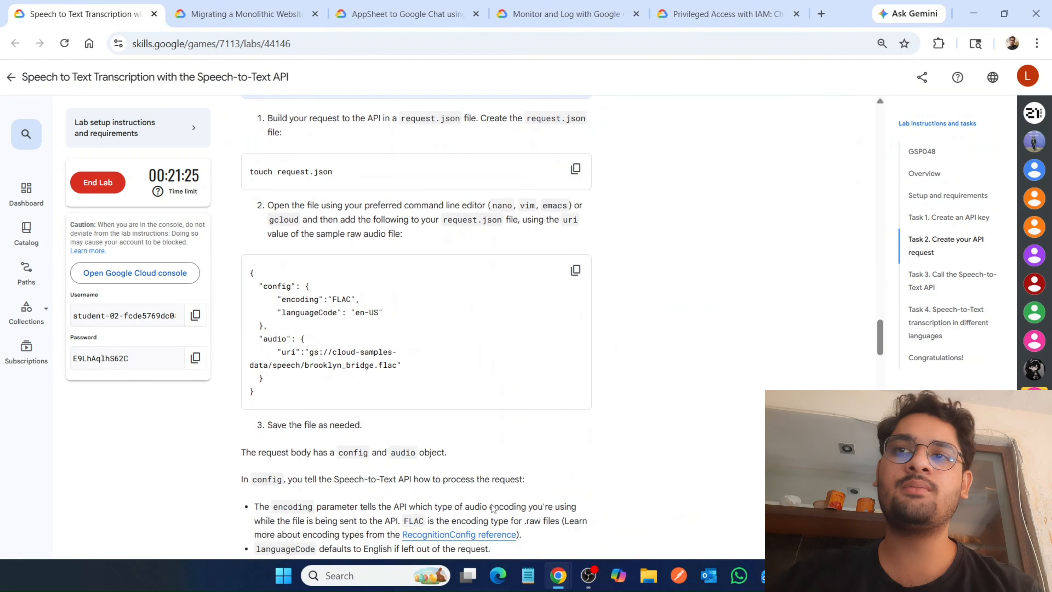
pyautogui.scroll(-15, 492, 505)
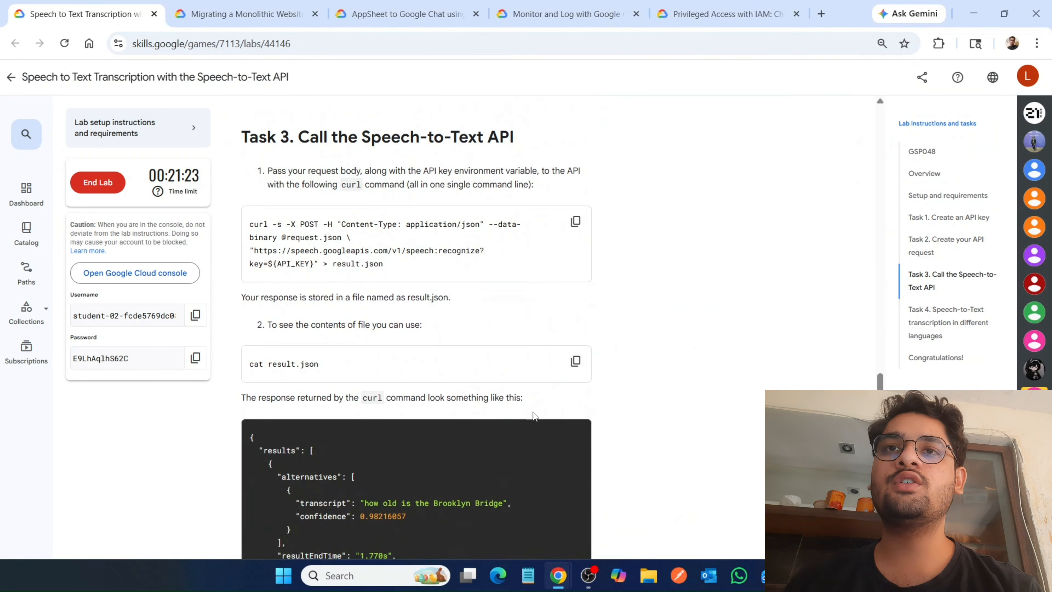
pyautogui.click(575, 222)
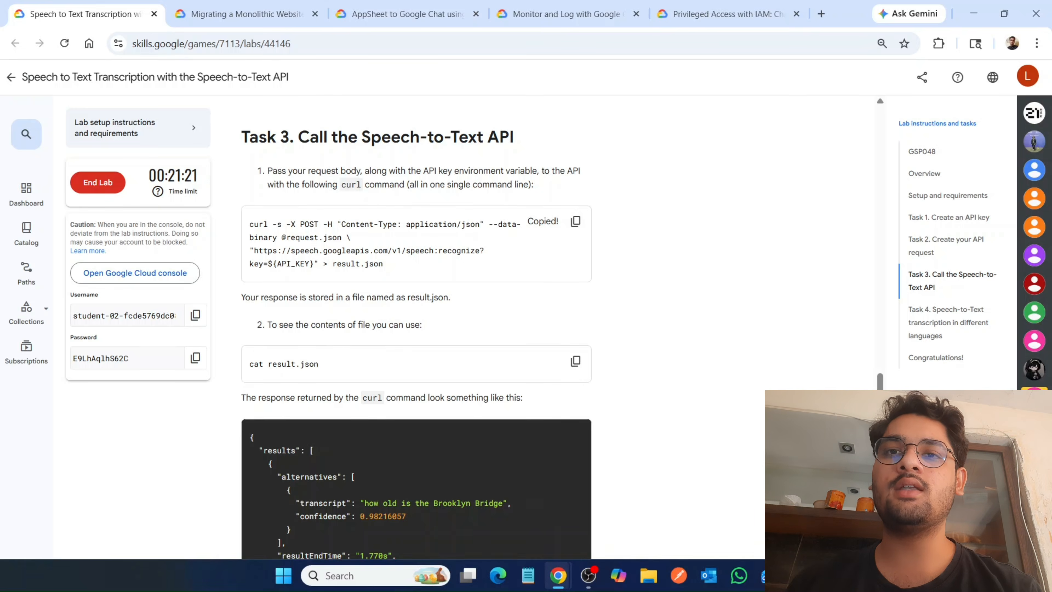
pyautogui.moveTo(558, 576)
pyautogui.click(617, 509)
pyautogui.hotkey('ctrl', 'v')
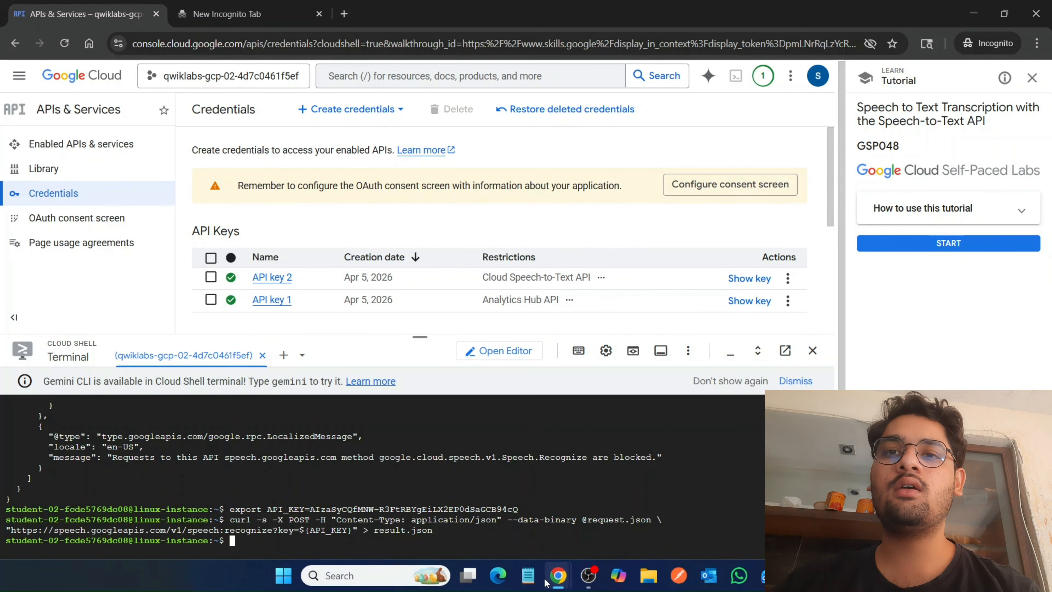
# Step: Copy "cat result.json" from the lab and run it on linux-instance to view the new response
pyautogui.moveTo(558, 576)
pyautogui.click(502, 524)
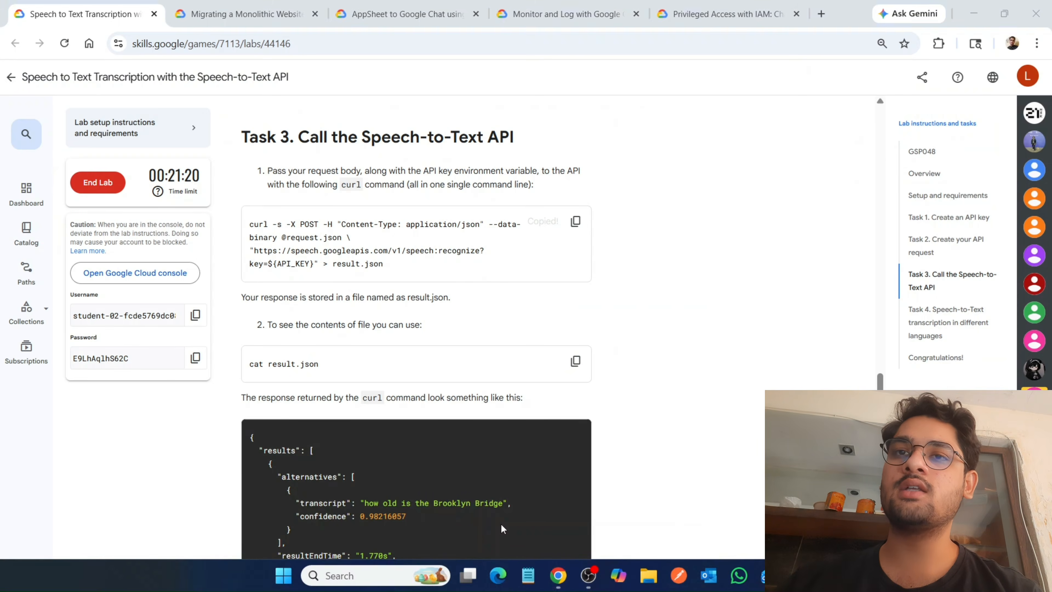
pyautogui.click(575, 361)
pyautogui.moveTo(558, 576)
pyautogui.click(613, 468)
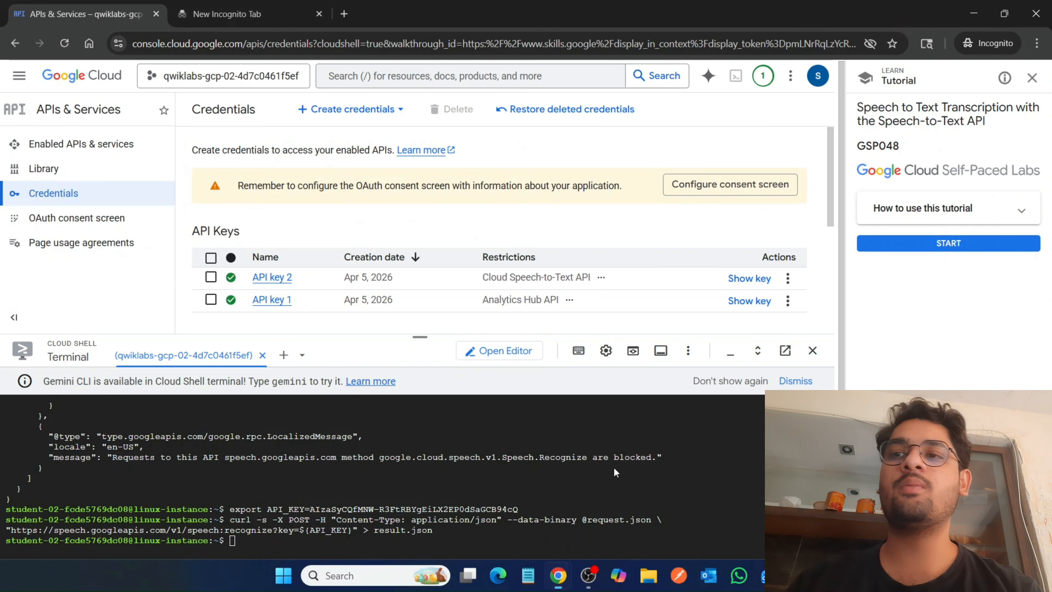
pyautogui.hotkey('ctrl', 'v')
pyautogui.press('Return')
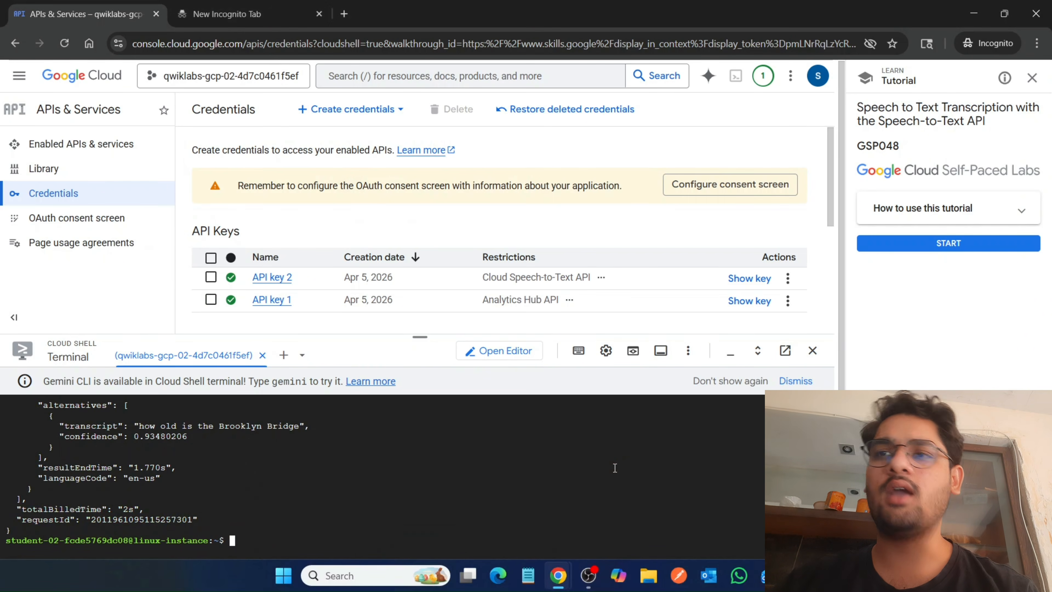
# Step: Check progress on the lab's "Call the Speech API for English language" objective and move on to the Task 4 instructions
pyautogui.moveTo(567, 582)
pyautogui.click(457, 514)
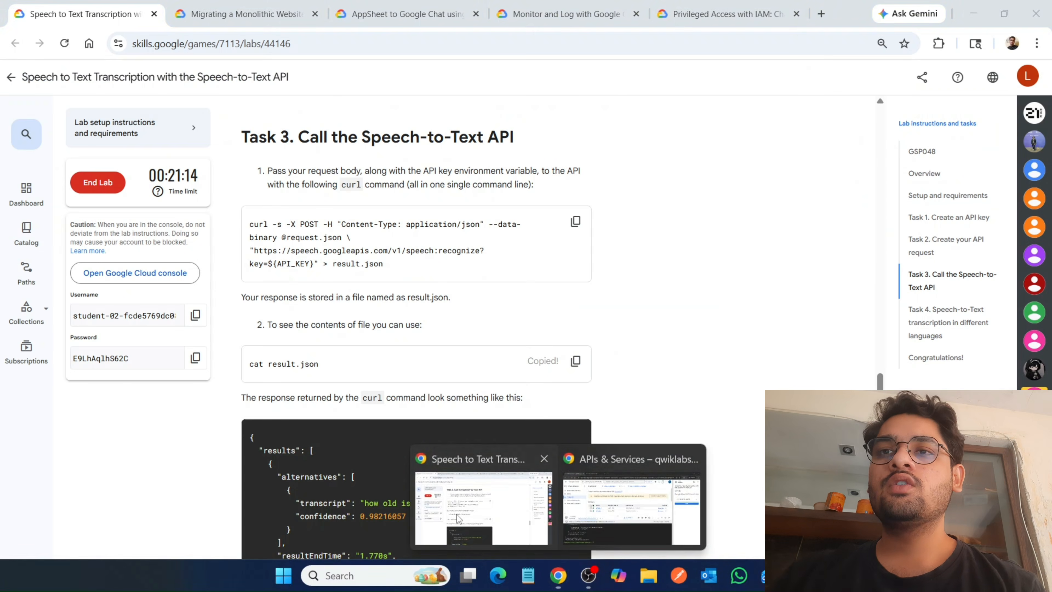
pyautogui.scroll(-8, 414, 476)
pyautogui.click(335, 439)
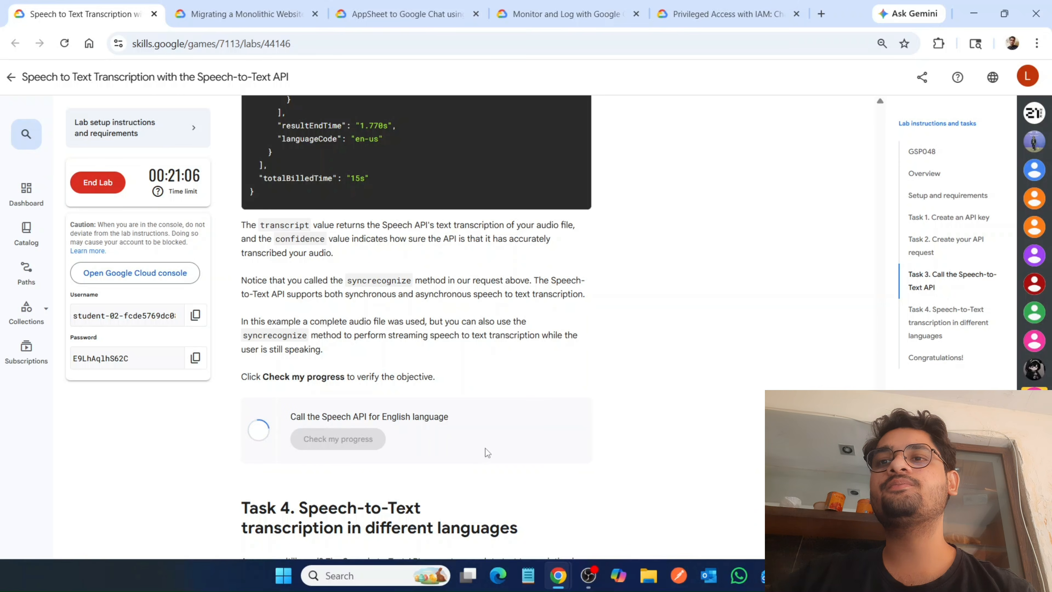
pyautogui.scroll(-1, 485, 448)
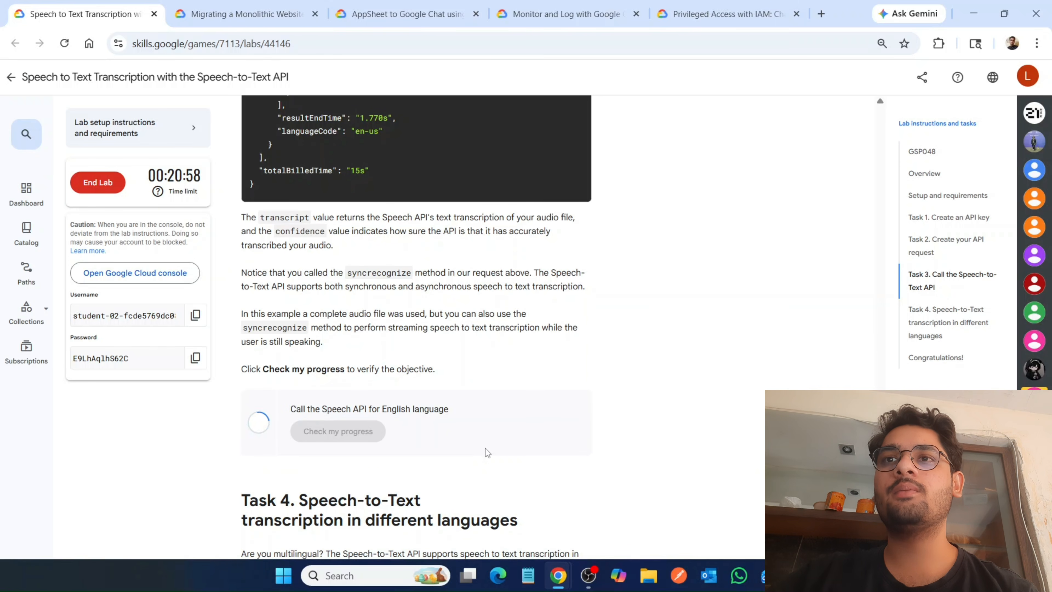
pyautogui.scroll(-4, 485, 448)
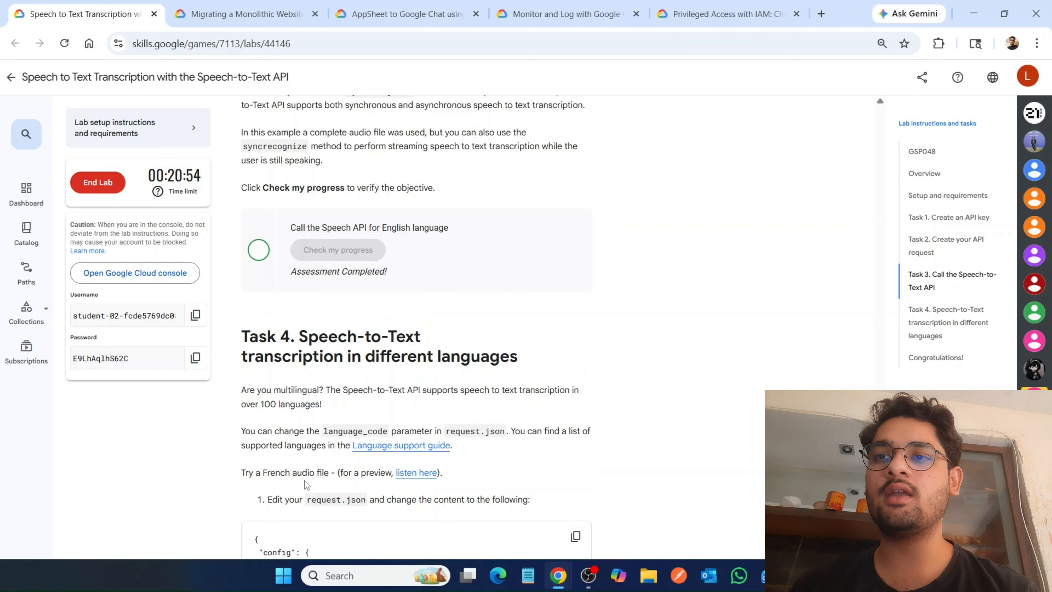
# Step: Find the Task 4 request.json instructions in the lab and open request.json in nano on linux-instance
pyautogui.moveTo(309, 496); pyautogui.dragTo(350, 504)
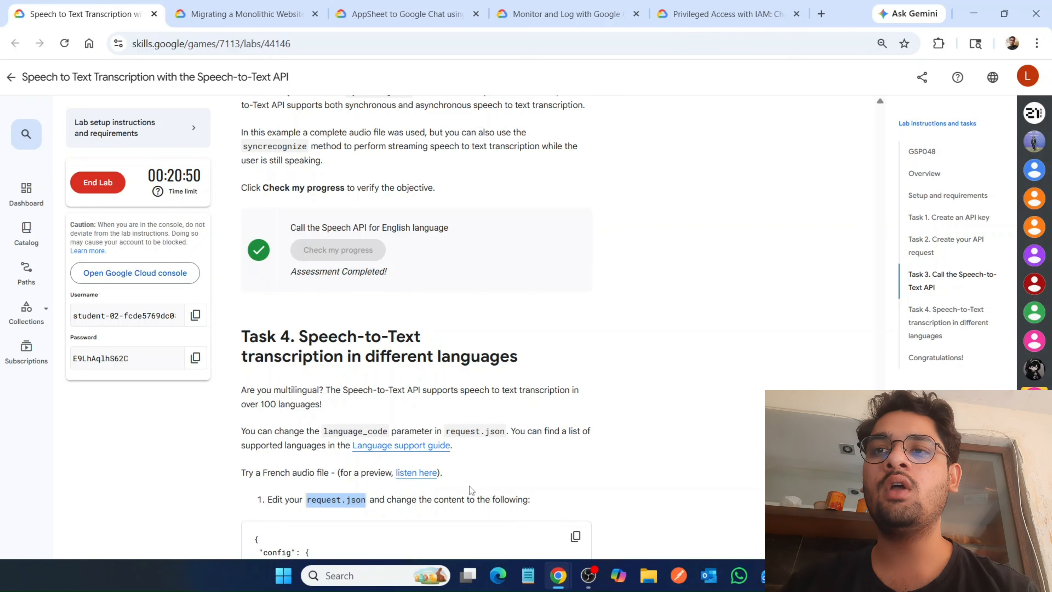
pyautogui.scroll(-5, 469, 486)
pyautogui.moveTo(559, 575)
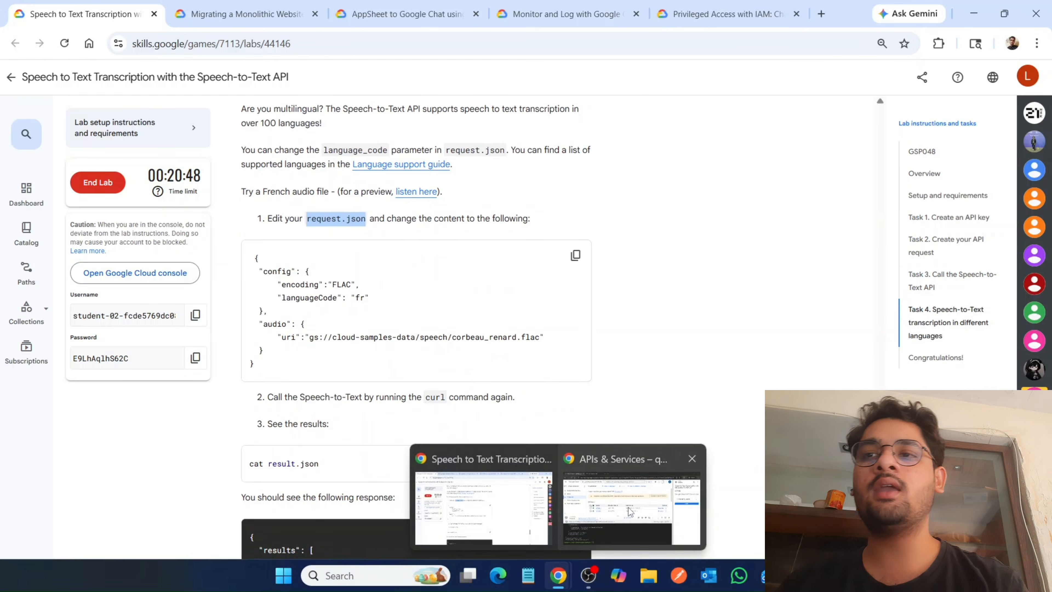
pyautogui.click(629, 507)
pyautogui.write('nano ')
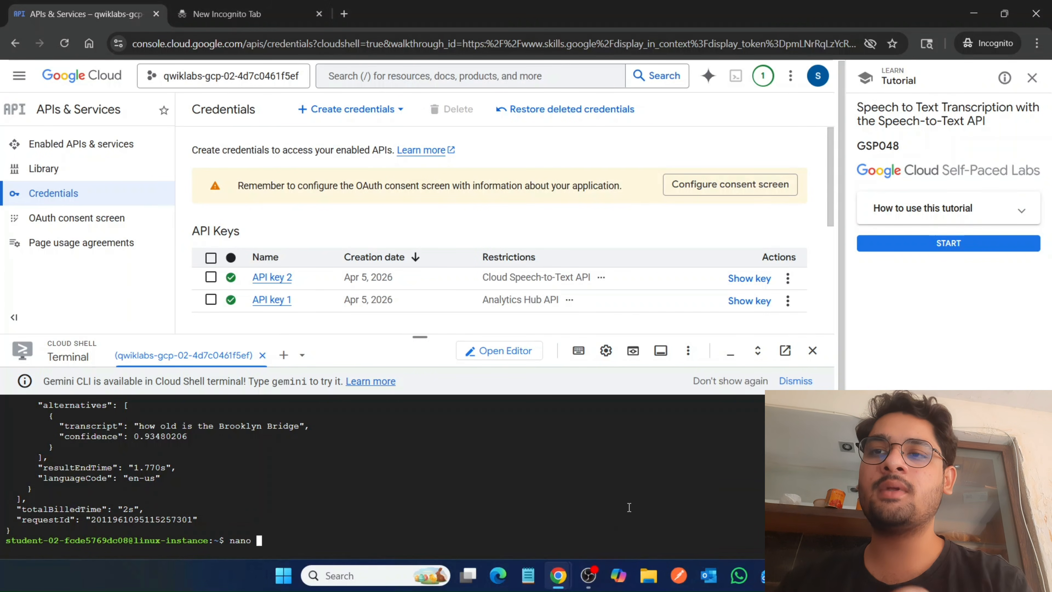
pyautogui.write('request.json')
pyautogui.press('Return')
# Step: Copy the Task 4 French request JSON from the lab and return to the open request.json on linux-instance
pyautogui.moveTo(558, 575)
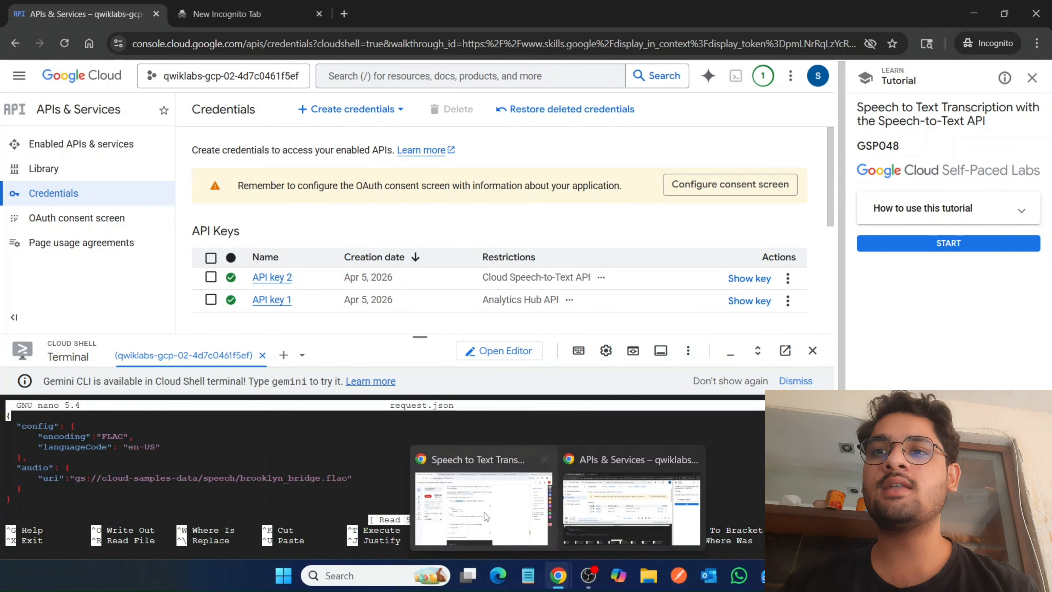
pyautogui.click(482, 514)
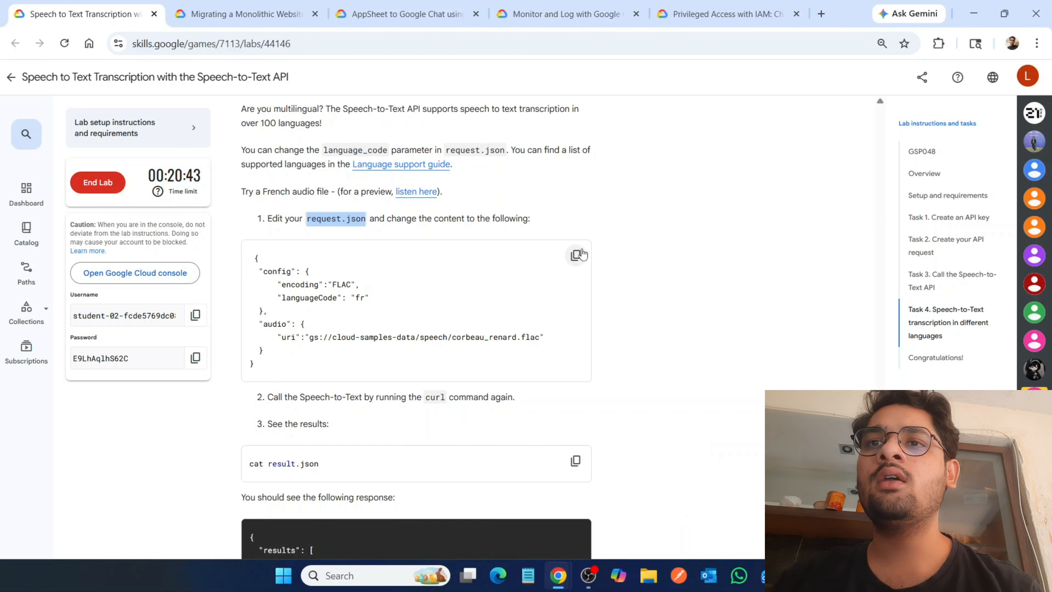
pyautogui.click(576, 255)
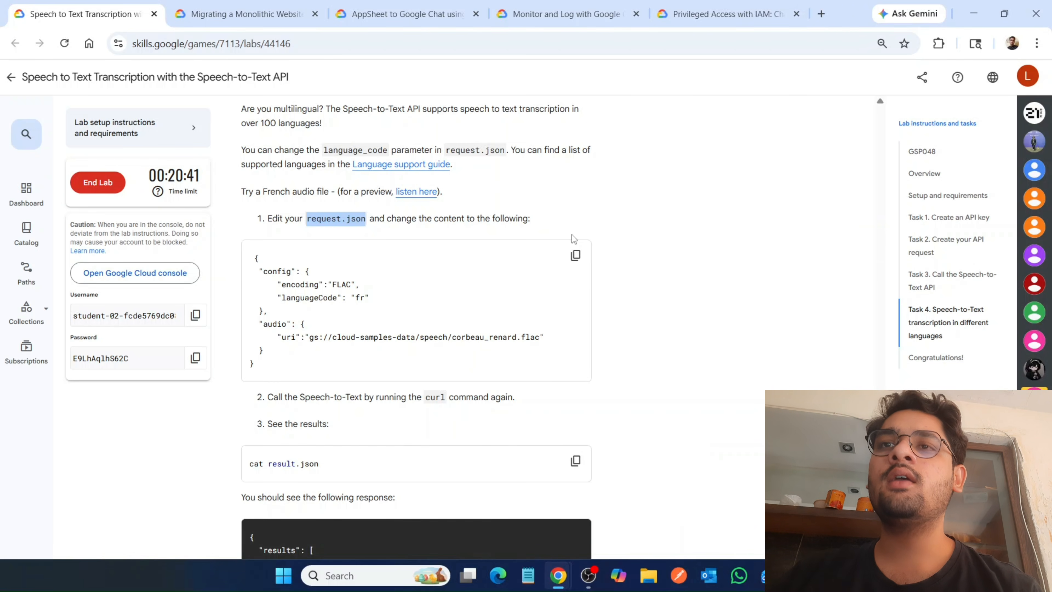
pyautogui.moveTo(570, 573)
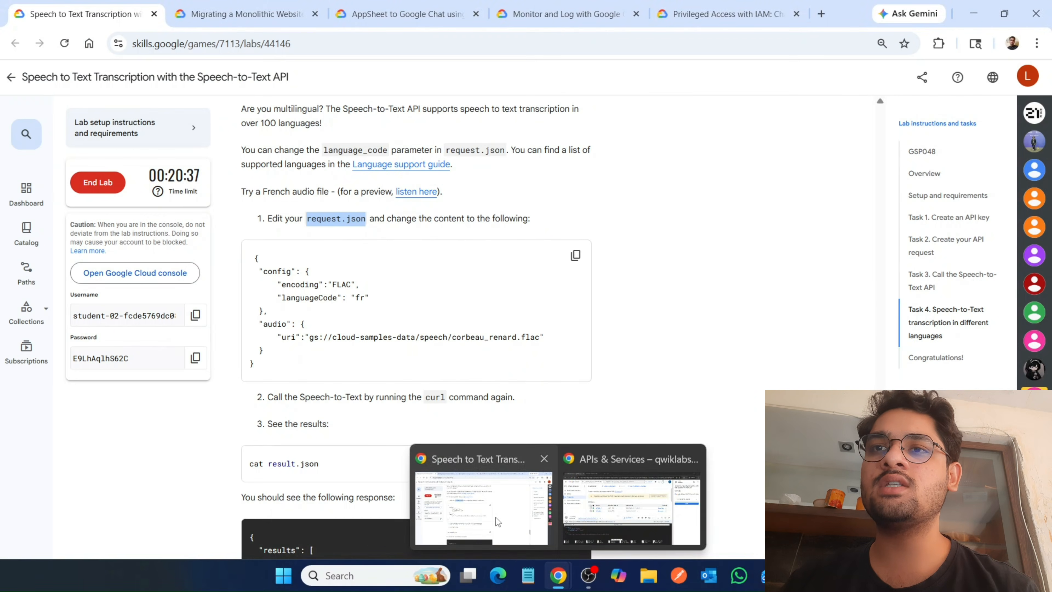
pyautogui.click(496, 517)
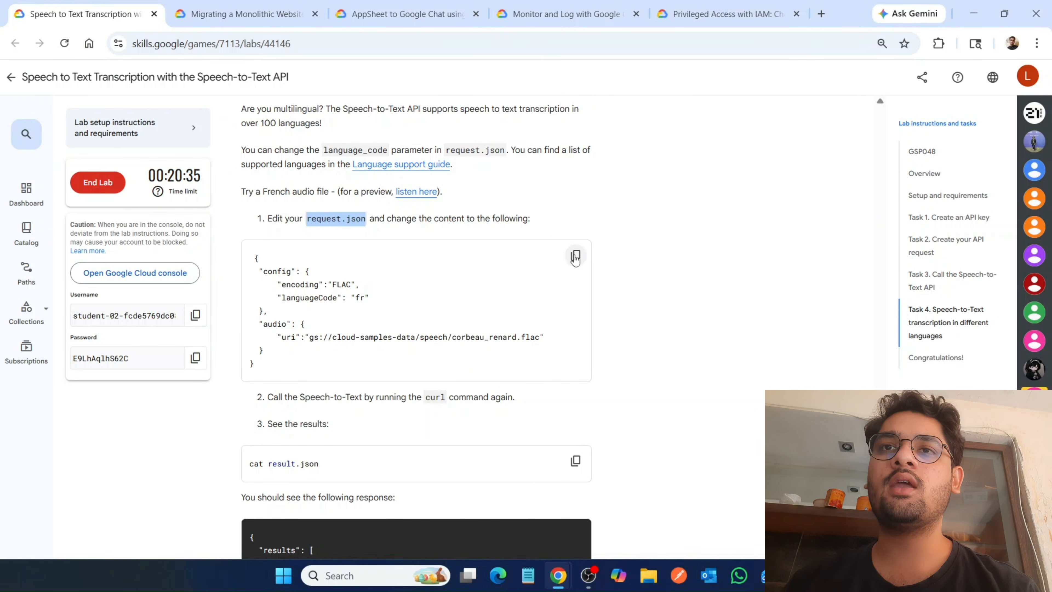
pyautogui.moveTo(570, 576)
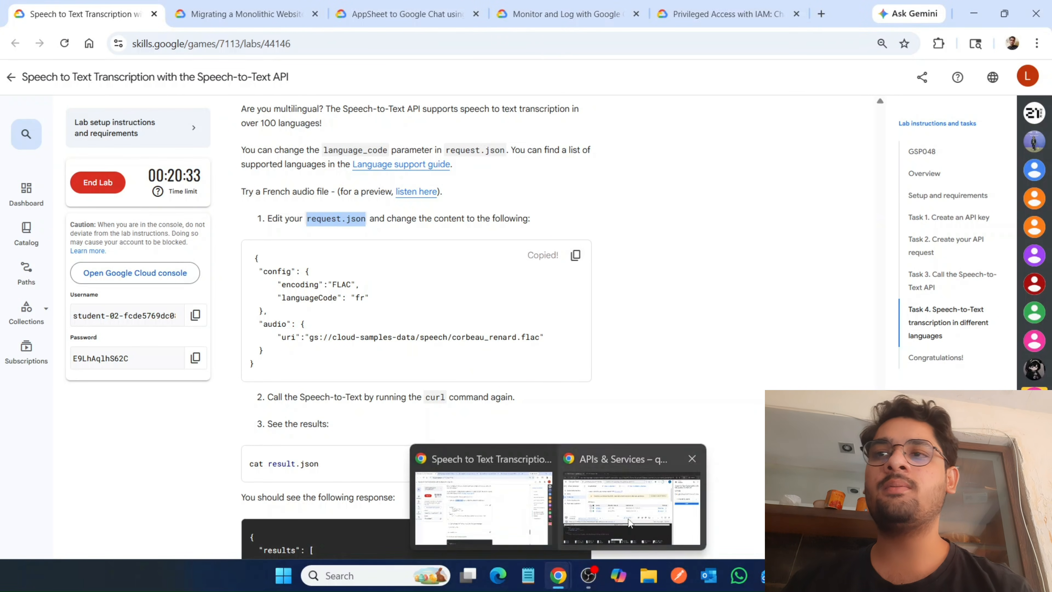
pyautogui.click(630, 506)
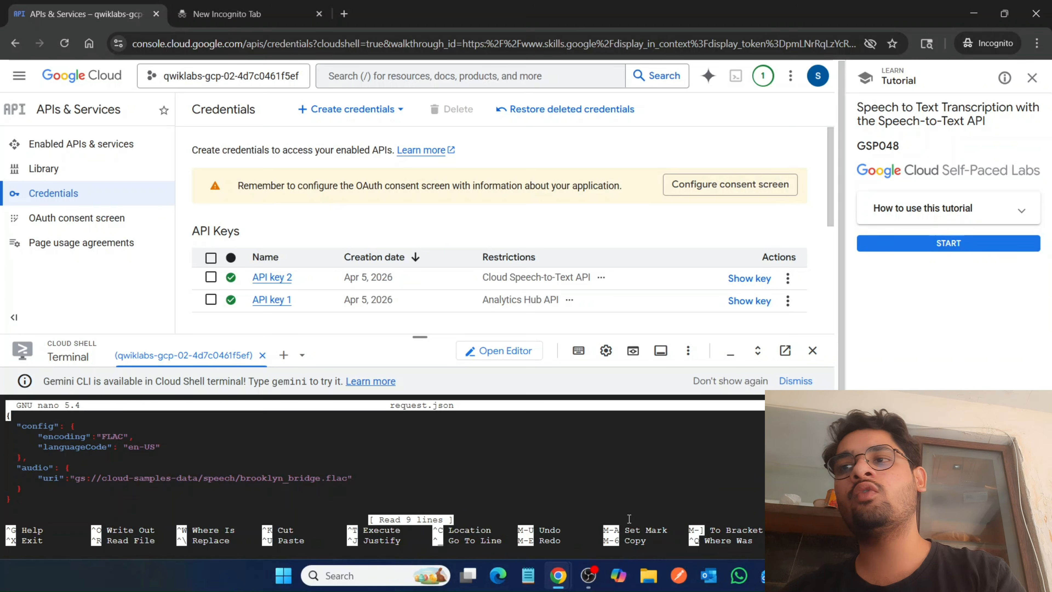
# Step: Delete the entire existing English request content from request.json in nano
pyautogui.press('BackSpace')
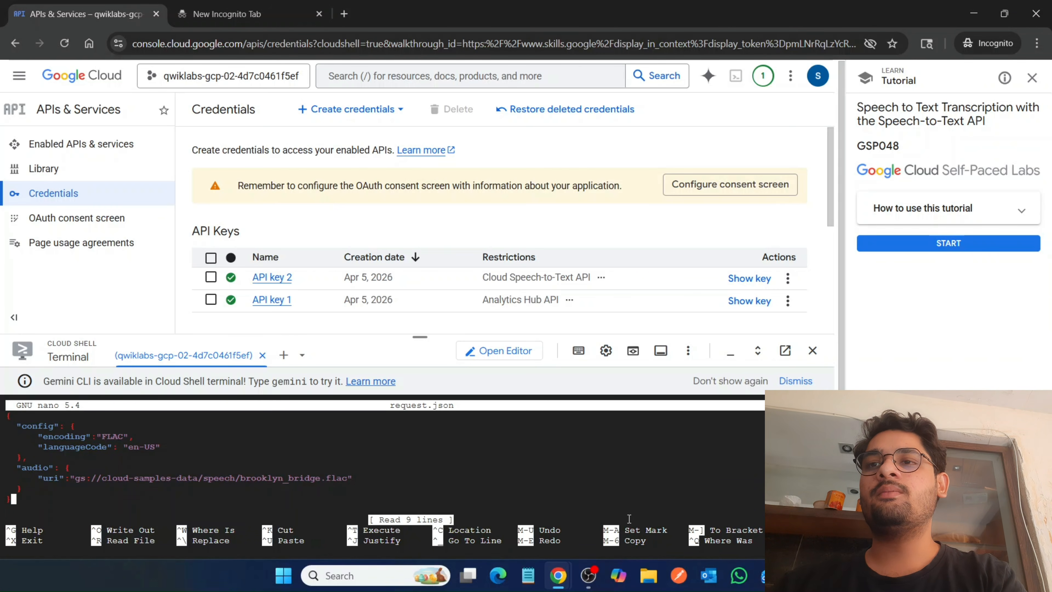
pyautogui.press('BackSpace')
pyautogui.press('BackSpace')
pyautogui.press('BackSpace')
pyautogui.press('BackSpace')
pyautogui.press('BackSpace')
pyautogui.press('BackSpace')
pyautogui.press('BackSpace')
pyautogui.press('BackSpace')
pyautogui.press('BackSpace')
pyautogui.press('BackSpace')
pyautogui.press('BackSpace')
pyautogui.press('BackSpace')
pyautogui.press('BackSpace')
pyautogui.press('BackSpace')
pyautogui.press('BackSpace')
pyautogui.press('BackSpace')
pyautogui.press('BackSpace')
pyautogui.press('BackSpace')
pyautogui.press('BackSpace')
pyautogui.press('BackSpace')
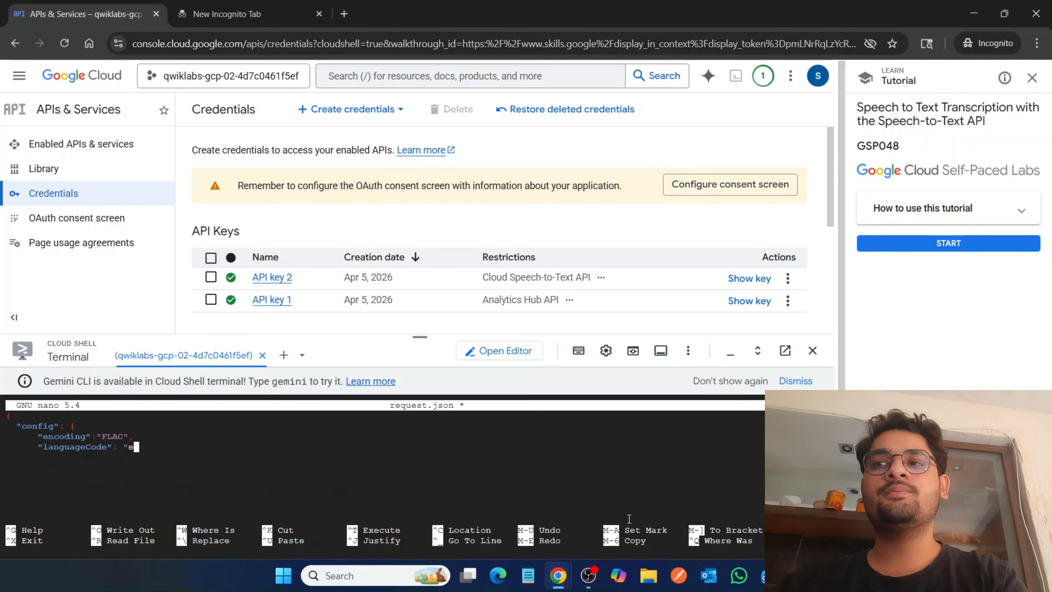
pyautogui.press('BackSpace')
pyautogui.press('BackSpace')
pyautogui.press('BackSpace')
pyautogui.press('BackSpace')
pyautogui.press('BackSpace')
pyautogui.press('BackSpace')
pyautogui.press('BackSpace')
pyautogui.press('BackSpace')
pyautogui.press('BackSpace')
pyautogui.press('BackSpace')
pyautogui.press('BackSpace')
pyautogui.press('BackSpace')
pyautogui.press('BackSpace')
pyautogui.press('BackSpace')
pyautogui.press('BackSpace')
pyautogui.press('BackSpace')
pyautogui.press('BackSpace')
pyautogui.press('BackSpace')
pyautogui.press('BackSpace')
pyautogui.press('BackSpace')
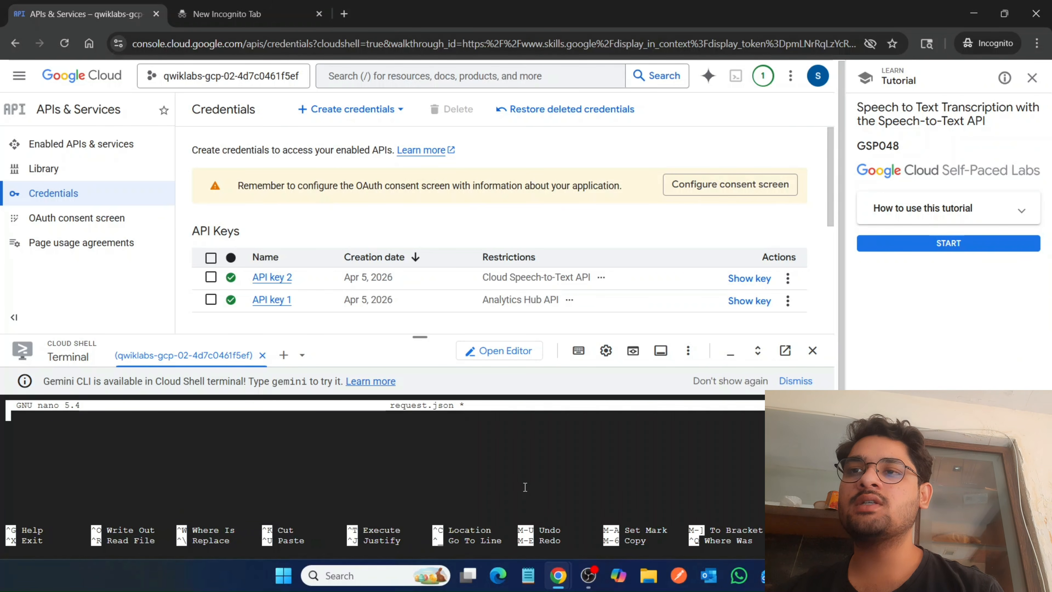
# Step: Paste the request with encoding FLAC, languageCode "fr" and uri gs://cloud-samples-data/speech/corbeau_renard.flac into request.json, save it and exit nano
pyautogui.write('{   "config": {       "encoding":"FLAC",       "languageCode": "fr"   },   "audio": {       "uri":"gs://cloud-samples-data/speech/corbeau_renard.flac"   } }')
pyautogui.hotkey('ctrl', 'x')
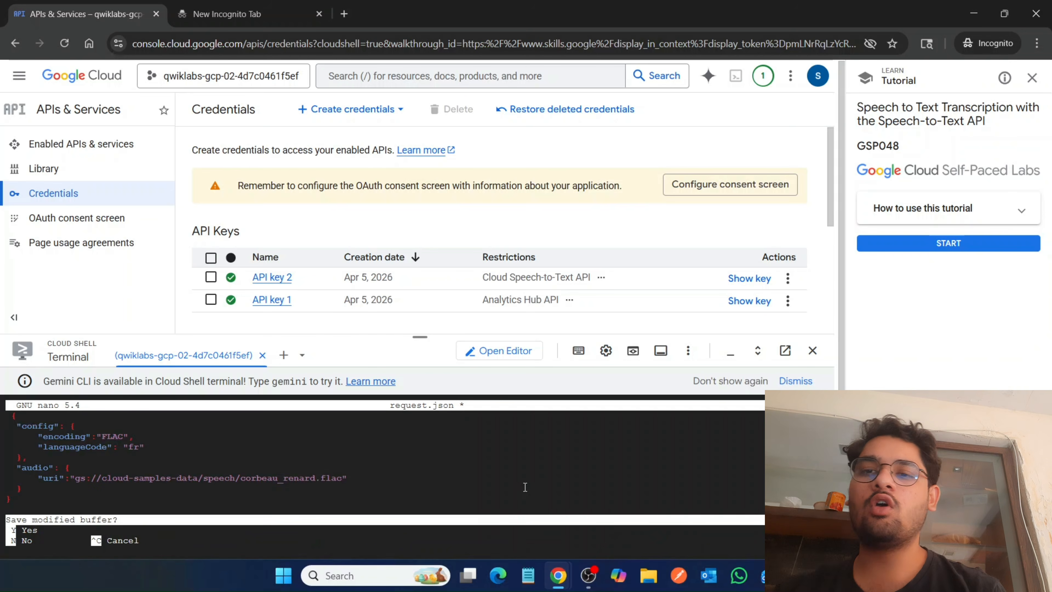
pyautogui.press('y')
pyautogui.press('Return')
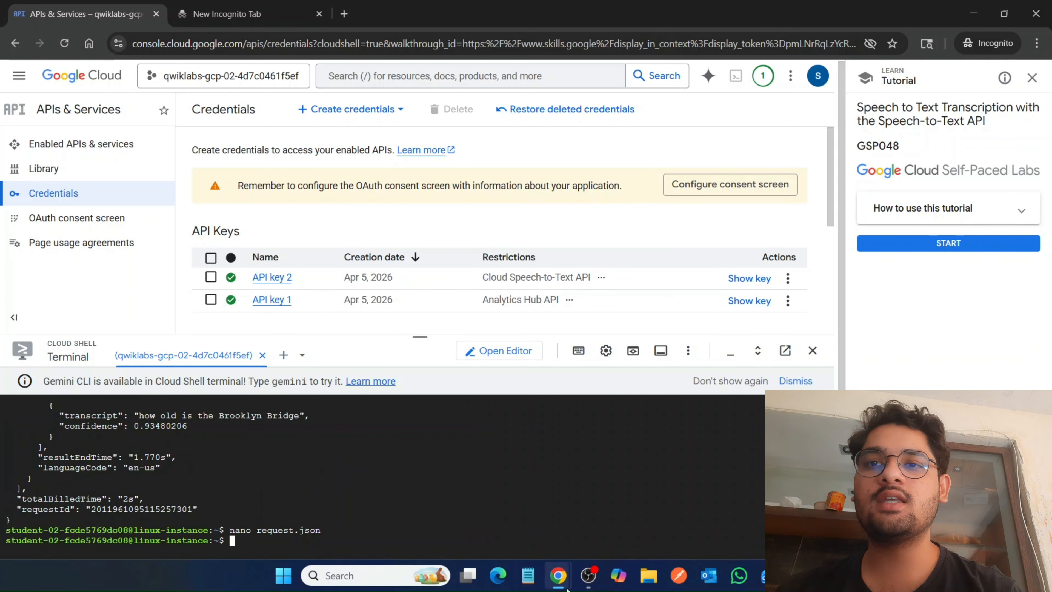
pyautogui.moveTo(553, 578)
pyautogui.click(500, 528)
pyautogui.scroll(-1, 548, 466)
pyautogui.scroll(-1, 549, 465)
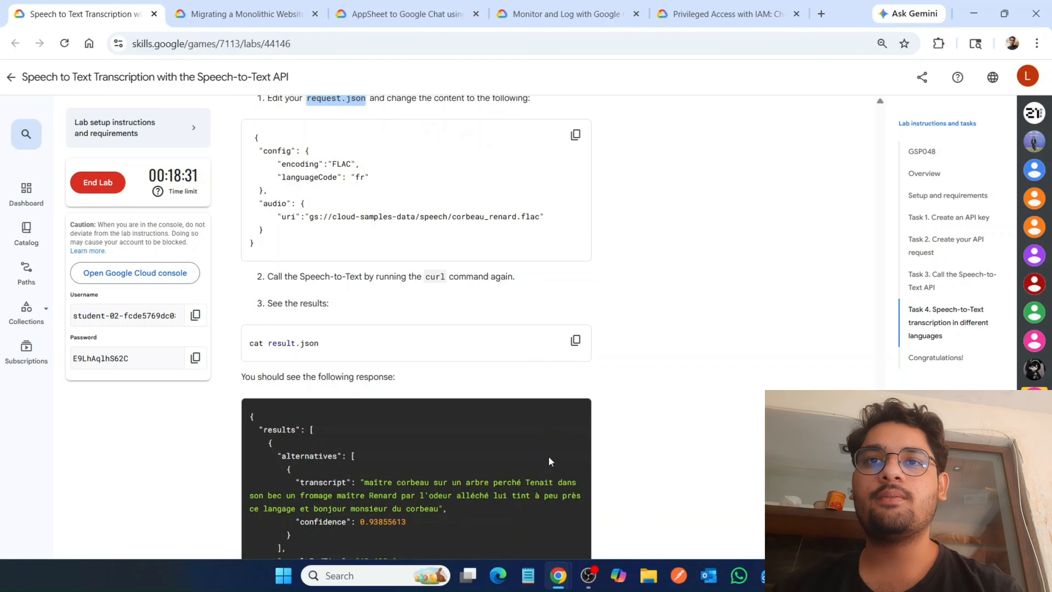
pyautogui.click(574, 341)
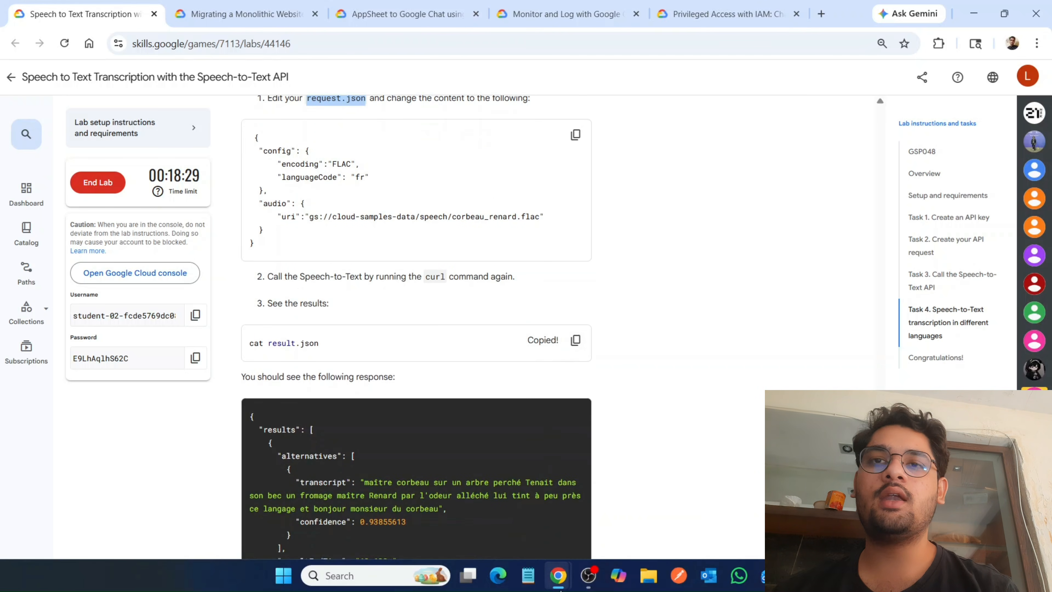
pyautogui.moveTo(558, 575)
pyautogui.click(602, 538)
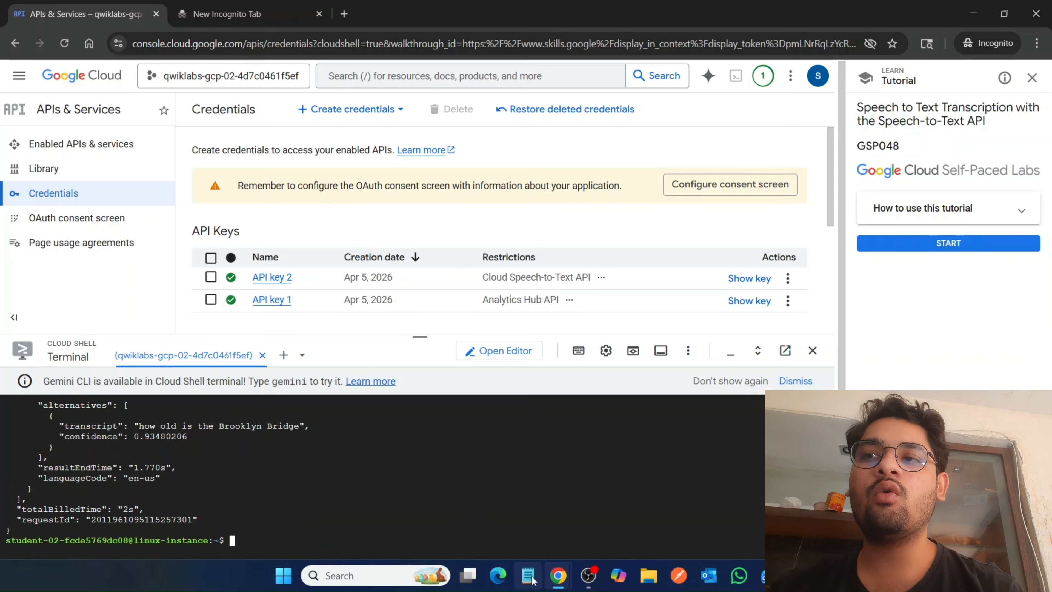
# Step: Copy the Task 3 curl command from the lab and run it on linux-instance to write the French response to result.json
pyautogui.moveTo(557, 575)
pyautogui.click(501, 528)
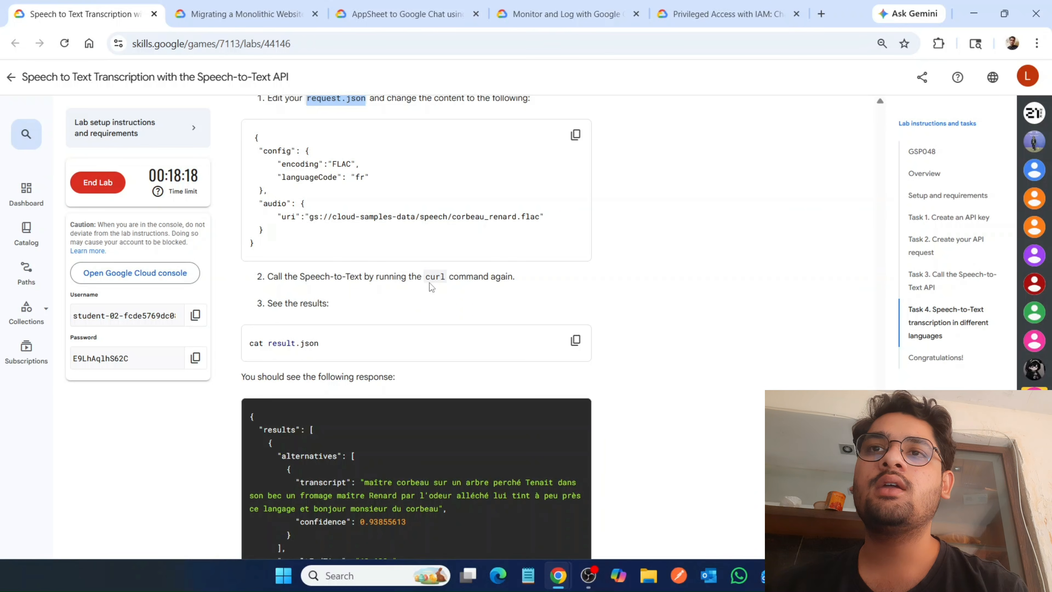
pyautogui.moveTo(429, 283); pyautogui.dragTo(453, 281)
pyautogui.scroll(15, 449, 280)
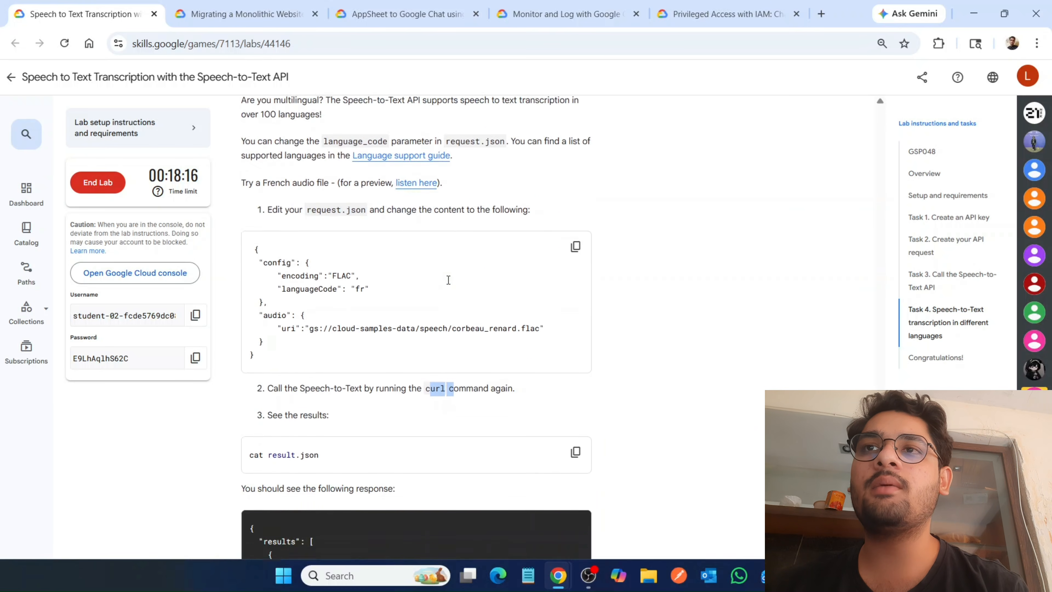
pyautogui.scroll(1, 448, 279)
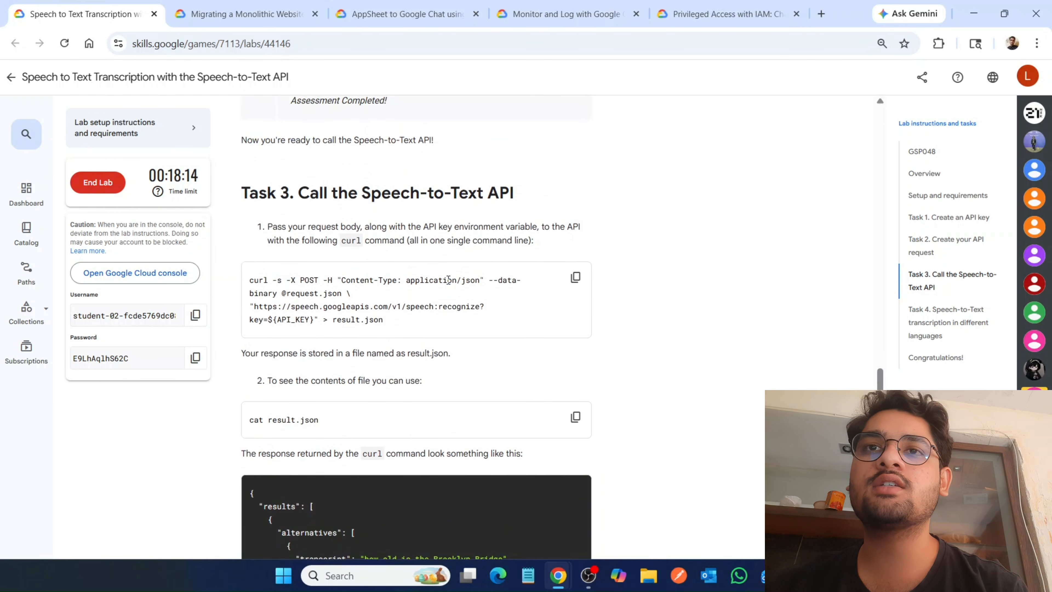
pyautogui.click(575, 277)
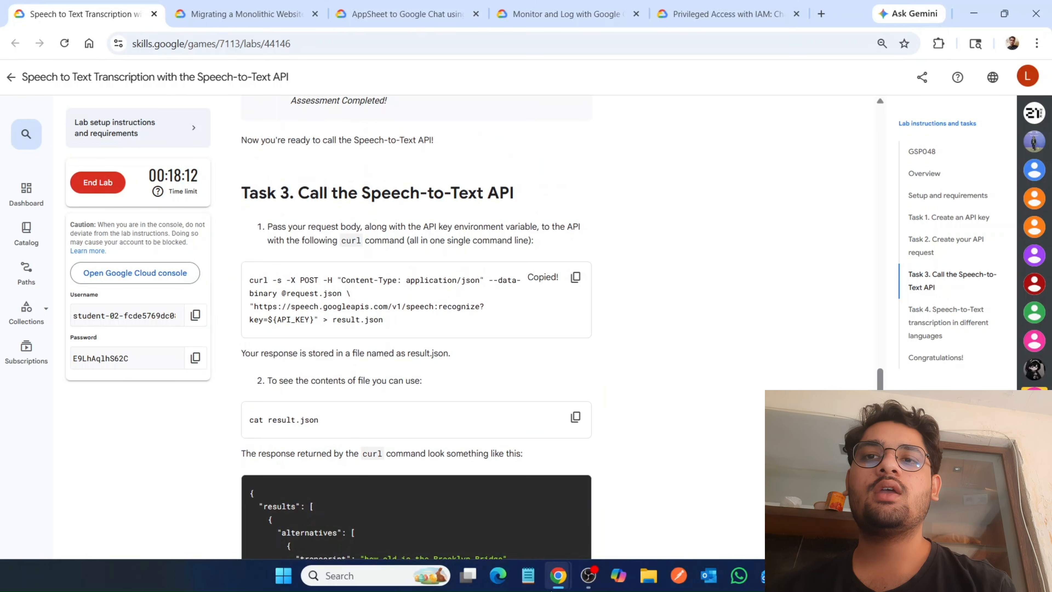
pyautogui.moveTo(559, 575)
pyautogui.click(607, 519)
pyautogui.hotkey('ctrl', 'v')
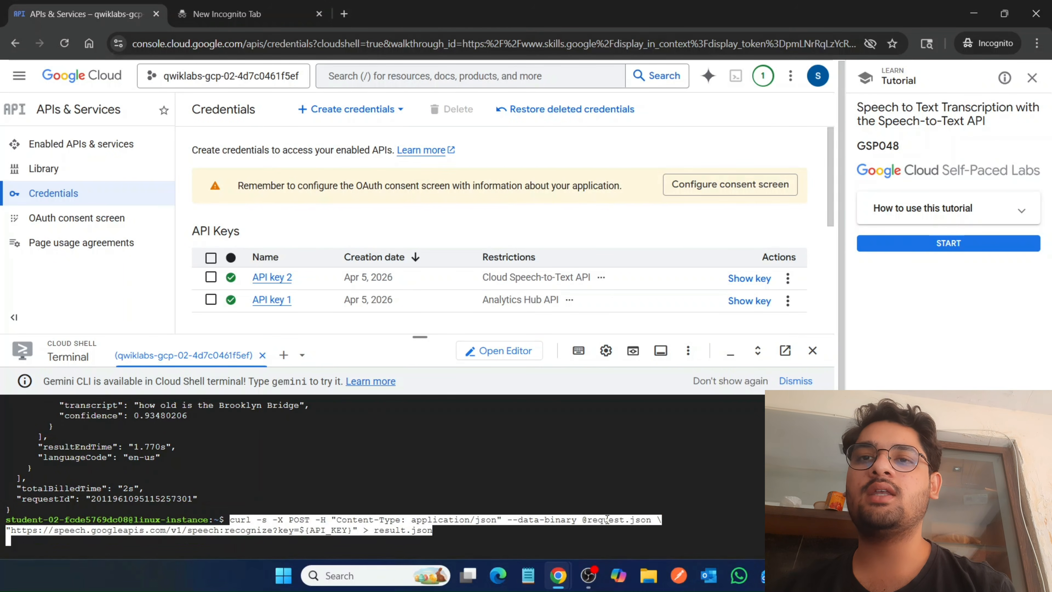
pyautogui.press('Return')
# Step: Copy "cat result.json" from Task 4 of the lab and run it on linux-instance to view the French transcription
pyautogui.moveTo(555, 581)
pyautogui.click(514, 503)
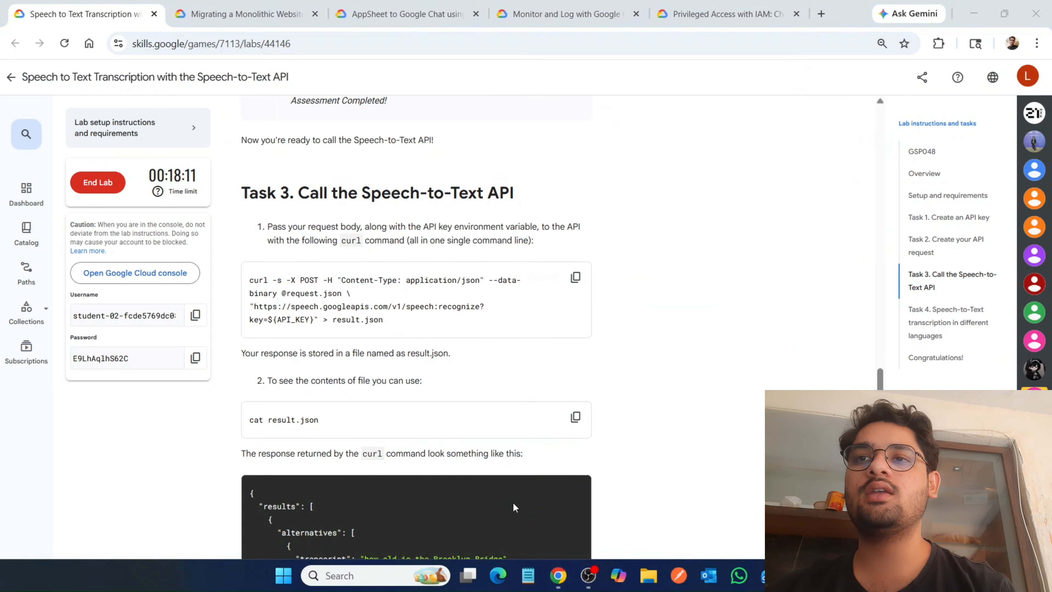
pyautogui.scroll(-10, 513, 503)
pyautogui.scroll(-4, 513, 503)
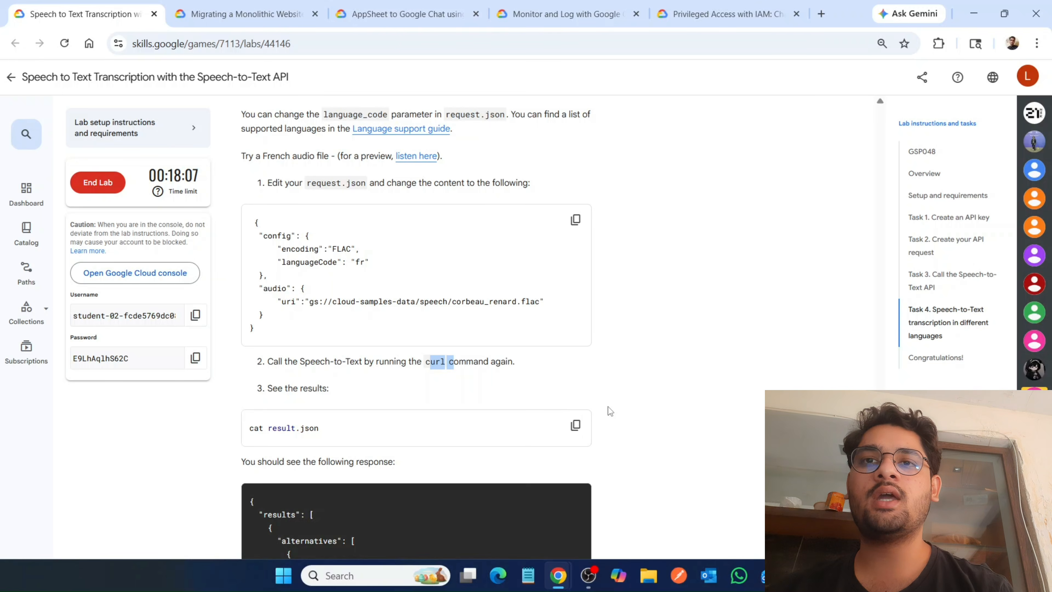
pyautogui.click(587, 426)
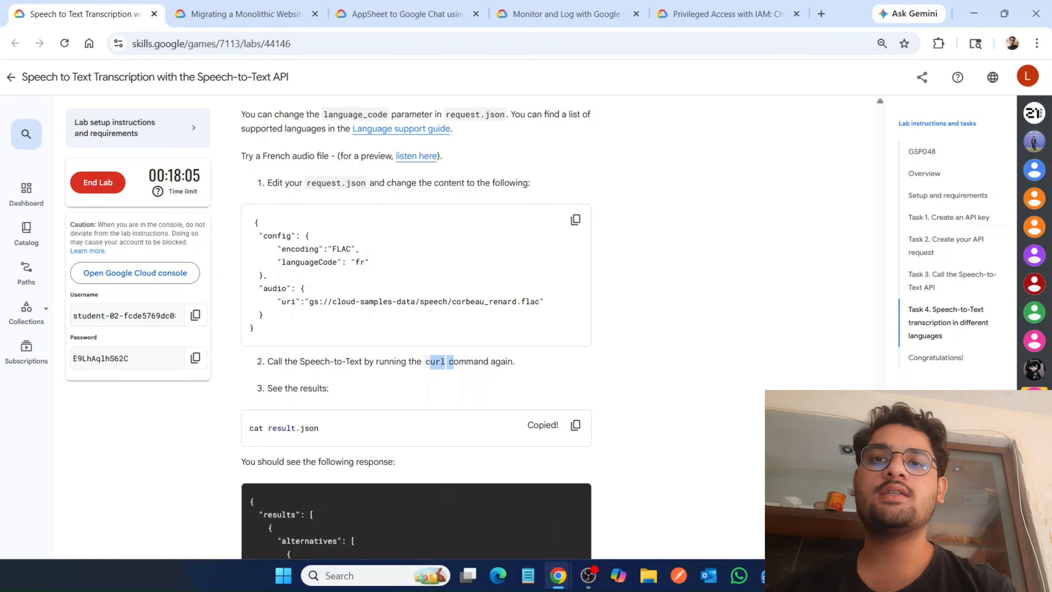
pyautogui.moveTo(559, 578)
pyautogui.click(620, 499)
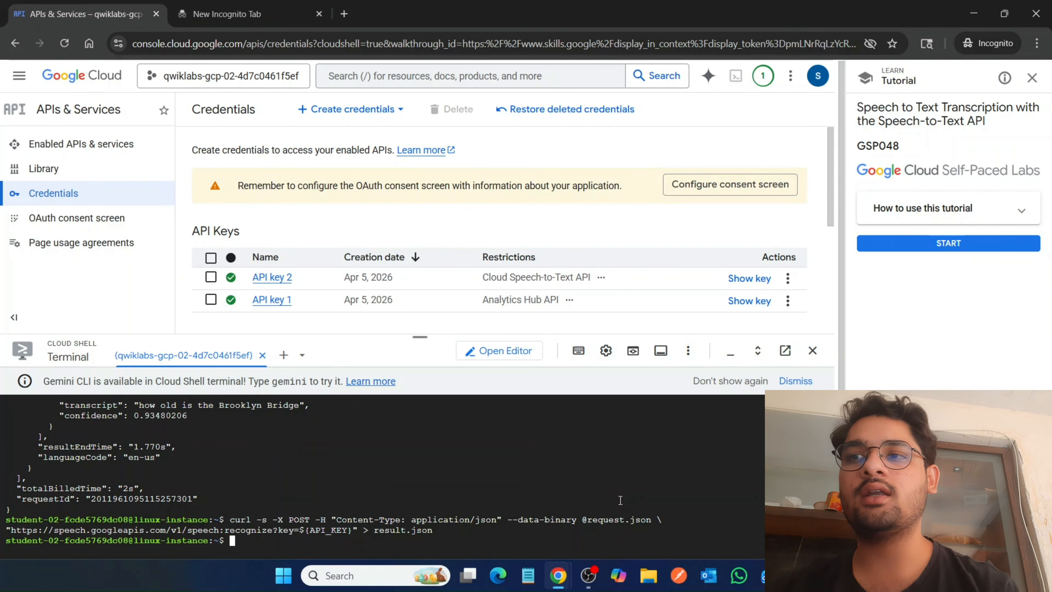
pyautogui.hotkey('ctrl', 'v')
pyautogui.press('Return')
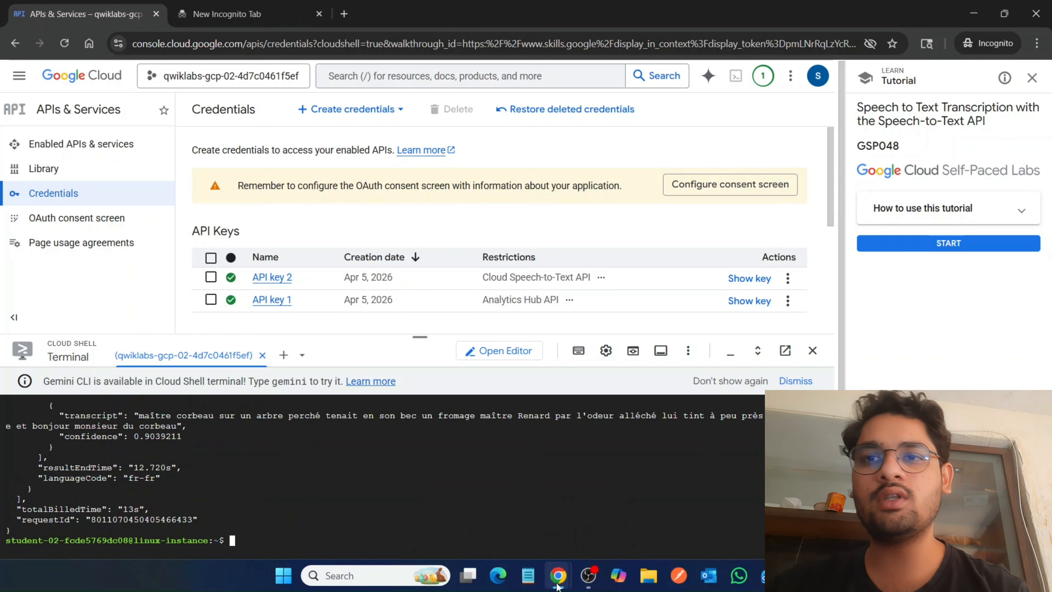
# Step: Check progress on the lab's "Call the Speech API for French language" objective
pyautogui.moveTo(559, 576)
pyautogui.click(468, 533)
pyautogui.scroll(-10, 411, 507)
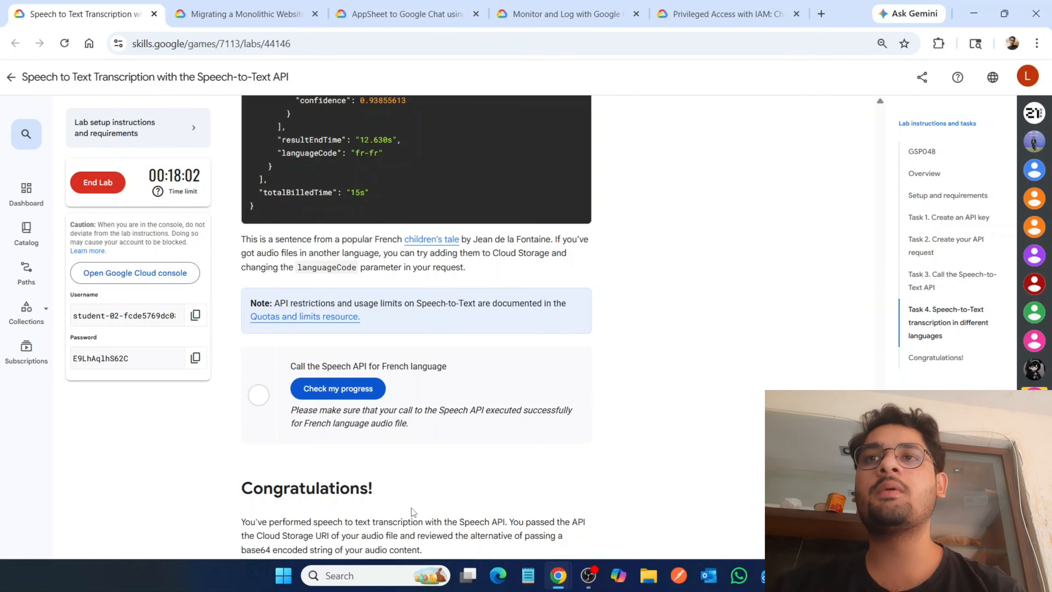
pyautogui.click(341, 387)
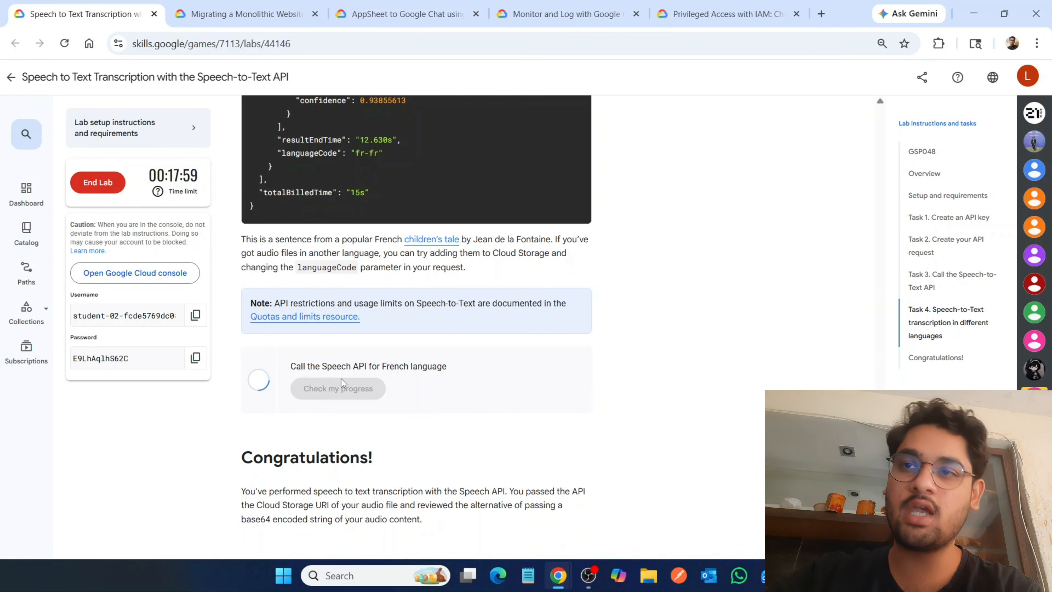